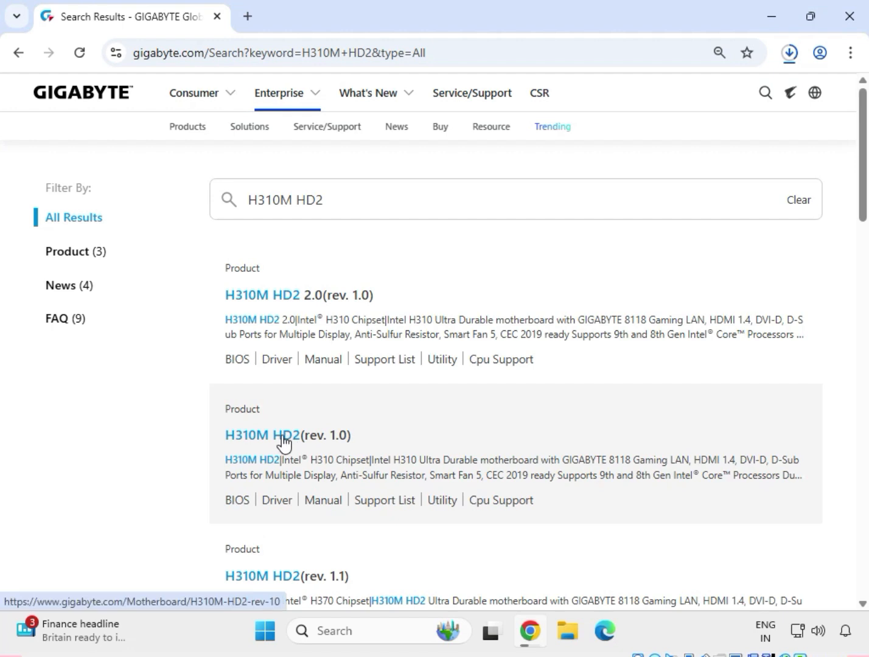
Open the support downloads for the H310M HD2 (rev. 1.0) motherboard and filter the drivers to Windows 11 64bit
left_click(283, 443)
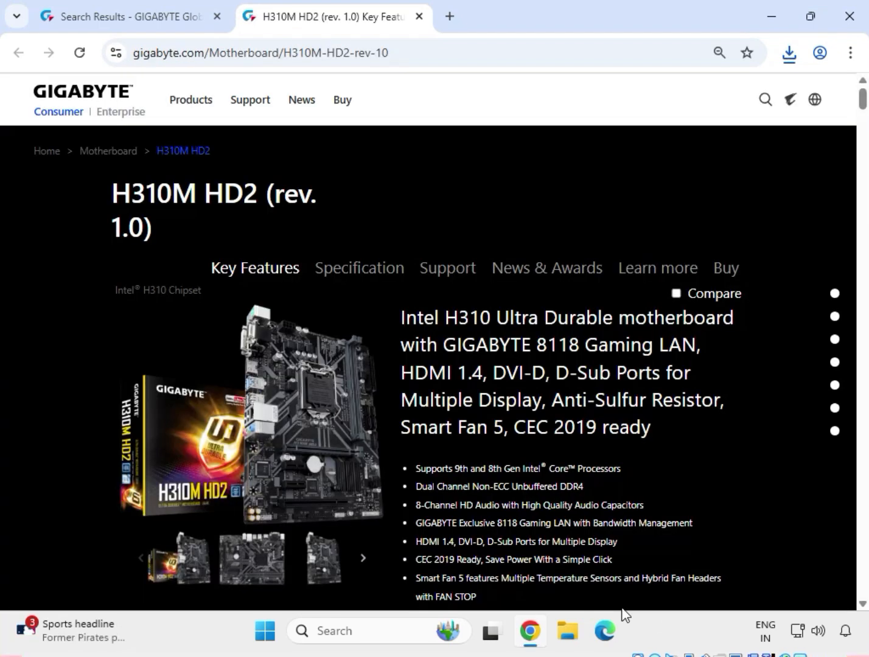
left_click(446, 270)
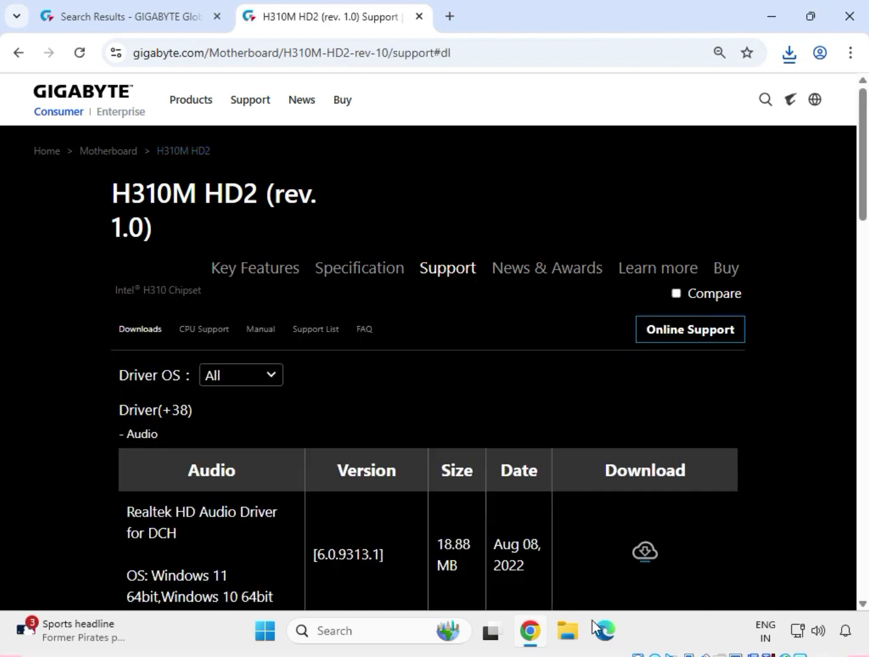
left_click(252, 378)
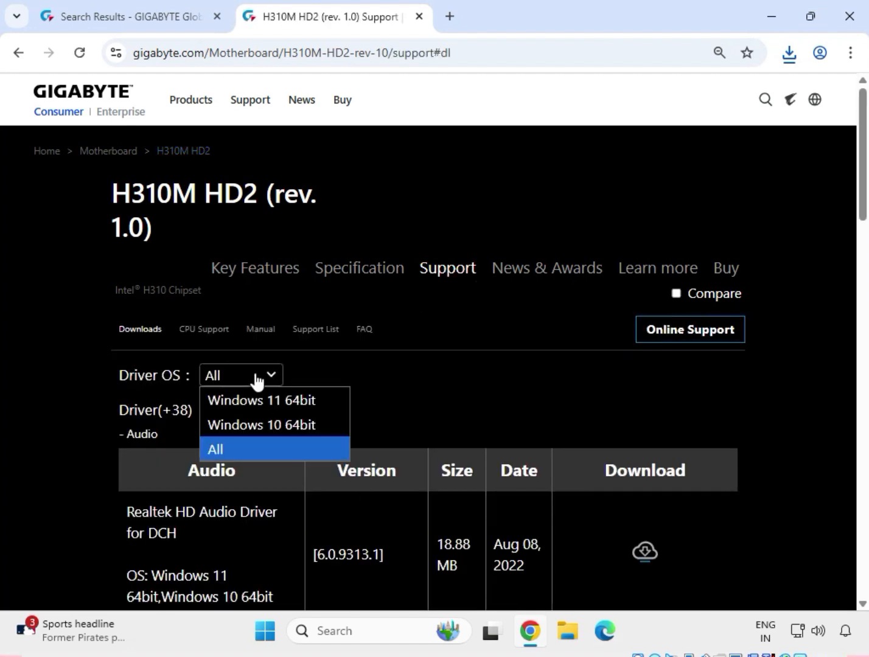
left_click(260, 406)
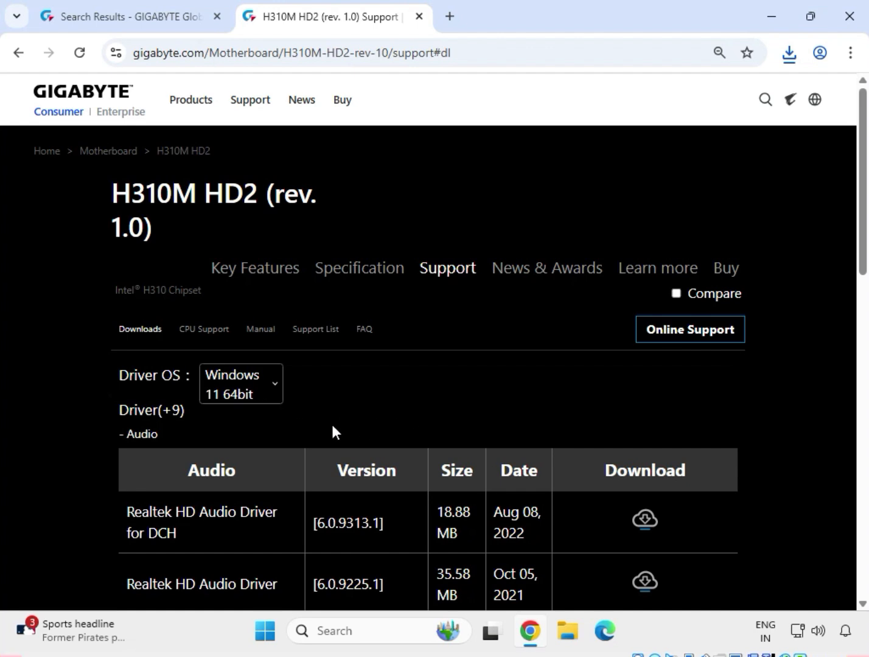
Download the Realtek HD Audio Driver version 6.0.9225.1 from the Audio drivers
left_click_drag(132, 439, 126, 437)
scroll(243, 438, "down", 1)
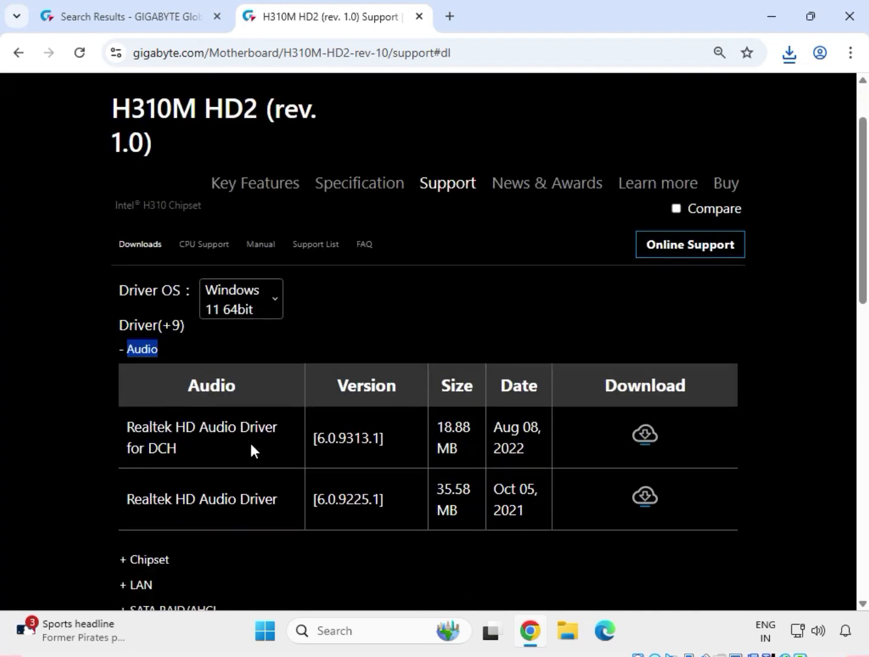
left_click_drag(130, 497, 317, 497)
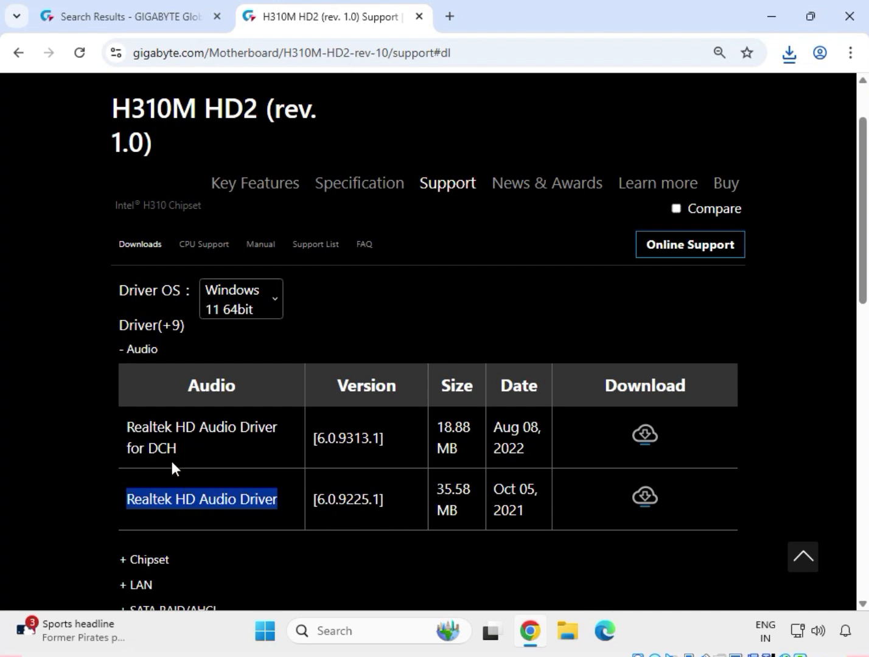
left_click_drag(149, 449, 179, 450)
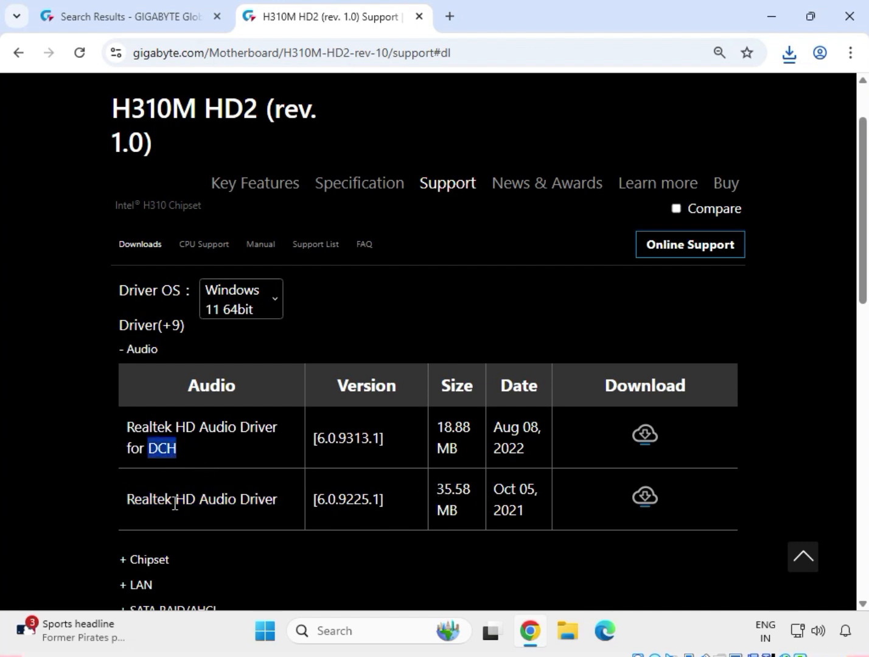
left_click_drag(172, 500, 269, 503)
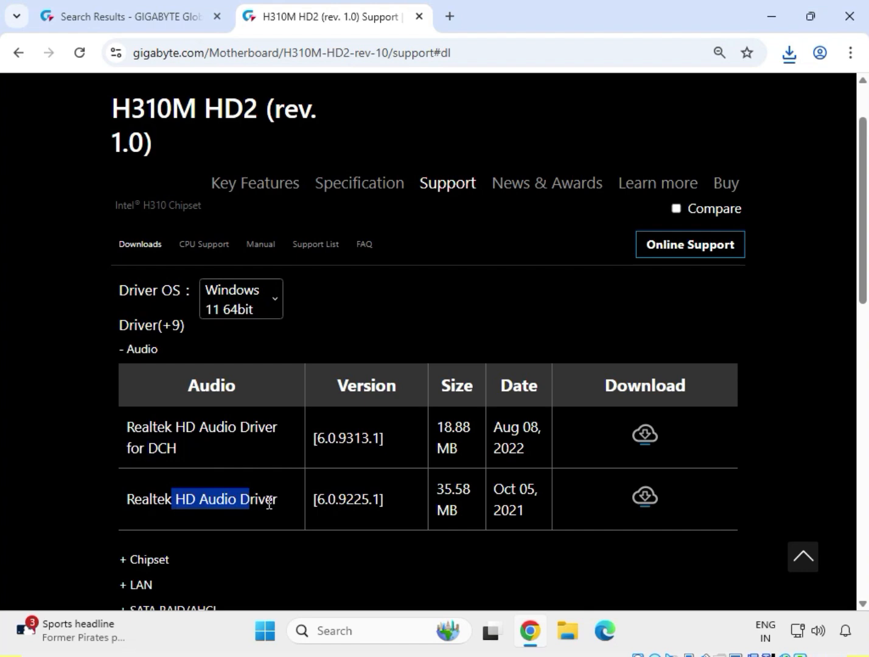
left_click(642, 498)
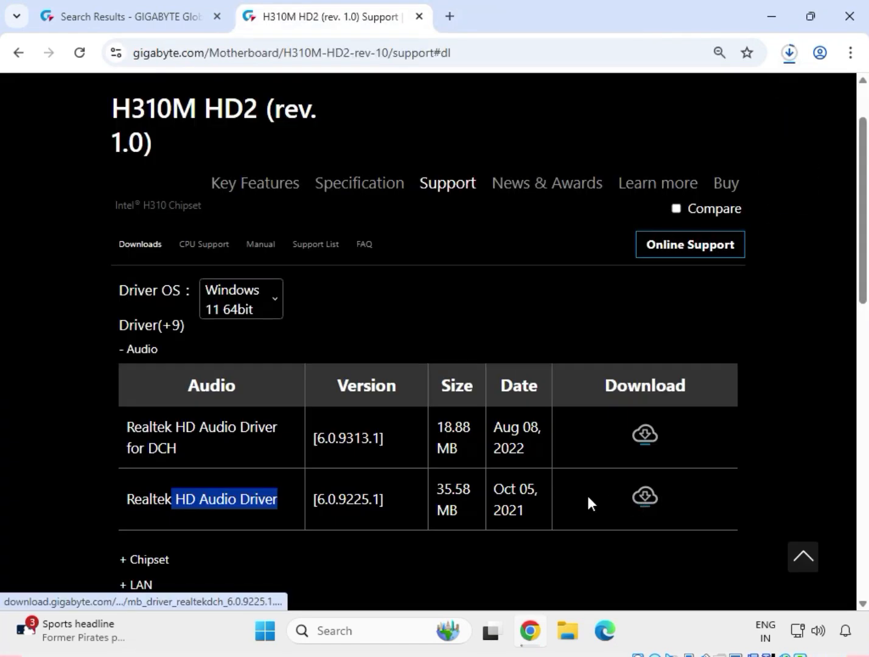
Download the Chipset drivers Intel INF installation 10.1.18836.8283 and Intel Management Engine Firmware 2020.14.0.1600
scroll(496, 502, "down", 3)
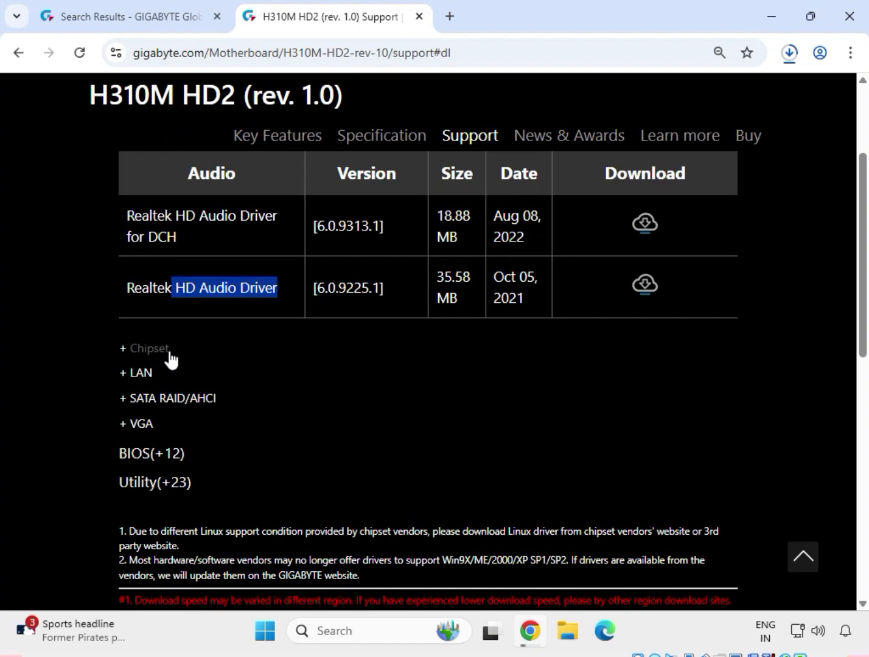
left_click_drag(171, 354, 134, 351)
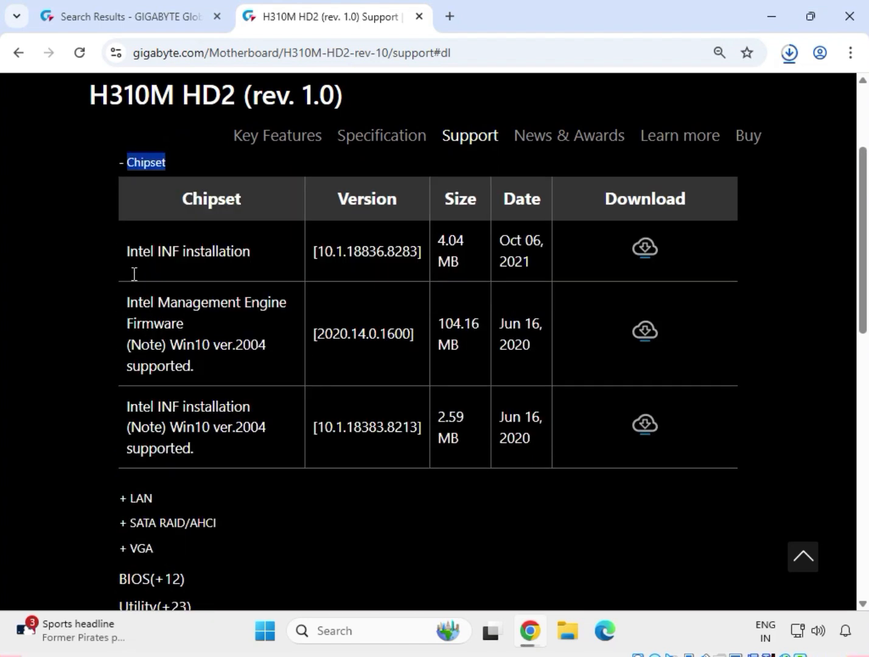
left_click_drag(124, 254, 259, 261)
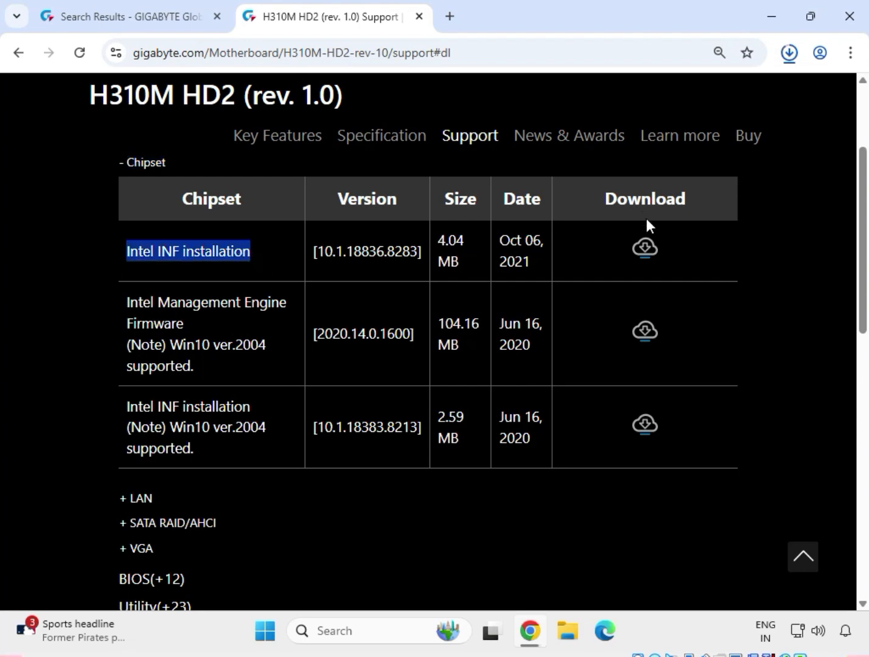
left_click(649, 246)
left_click_drag(128, 306, 196, 320)
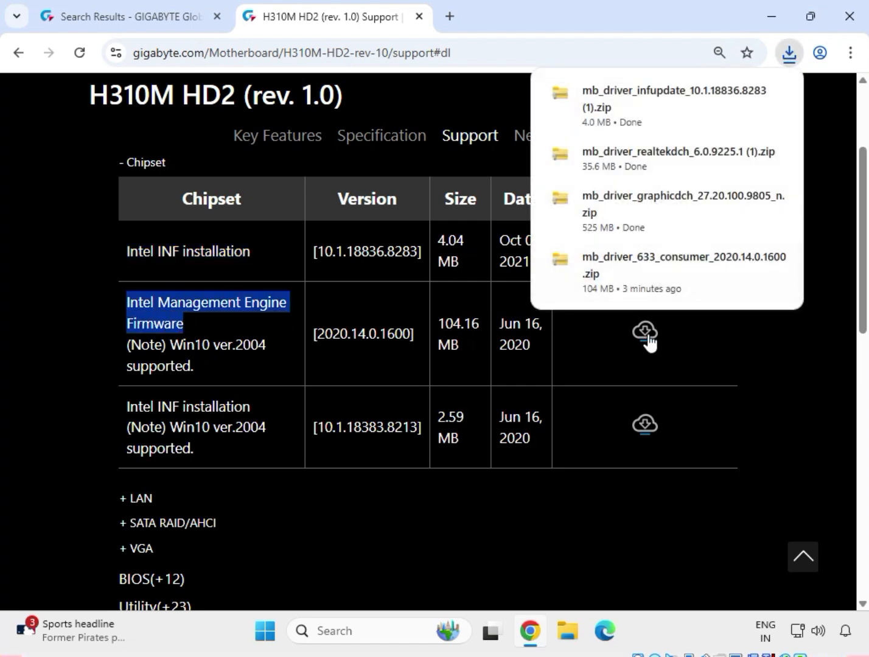
left_click(647, 334)
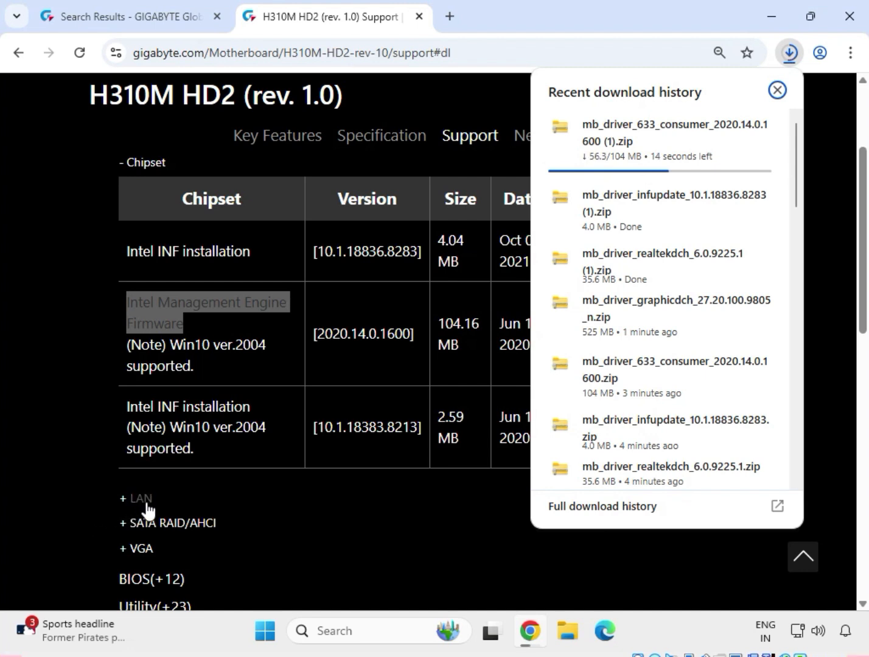
Download the Realtek LAN Driver version 11.16.1123.2023 from the LAN drivers
left_click_drag(155, 499, 131, 499)
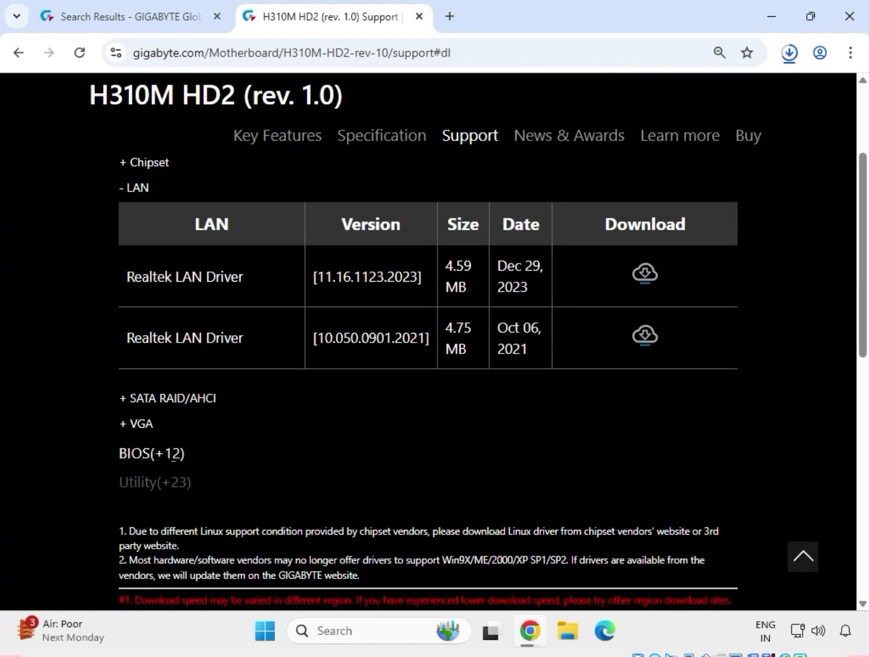
left_click_drag(127, 338, 583, 333)
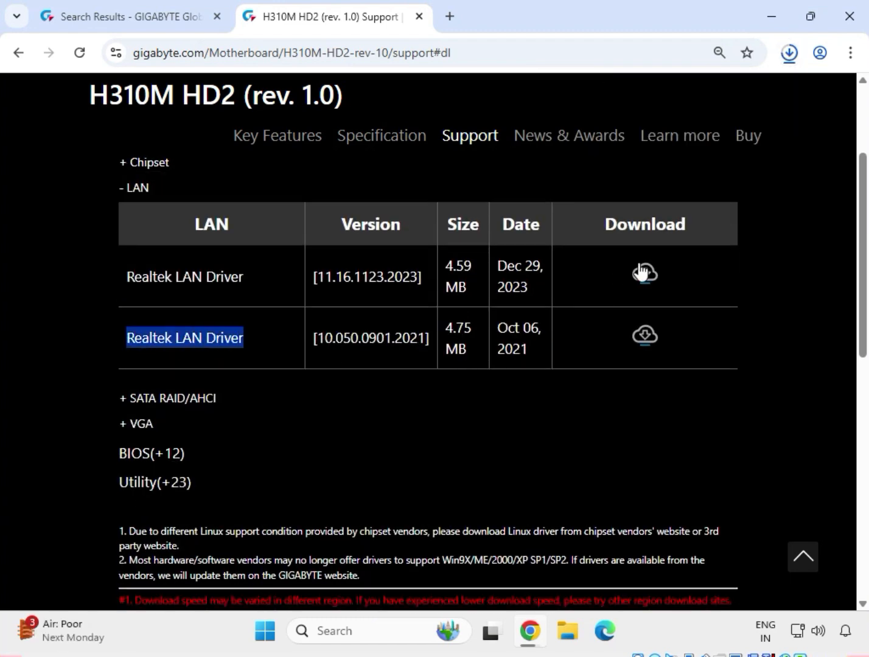
left_click(440, 274)
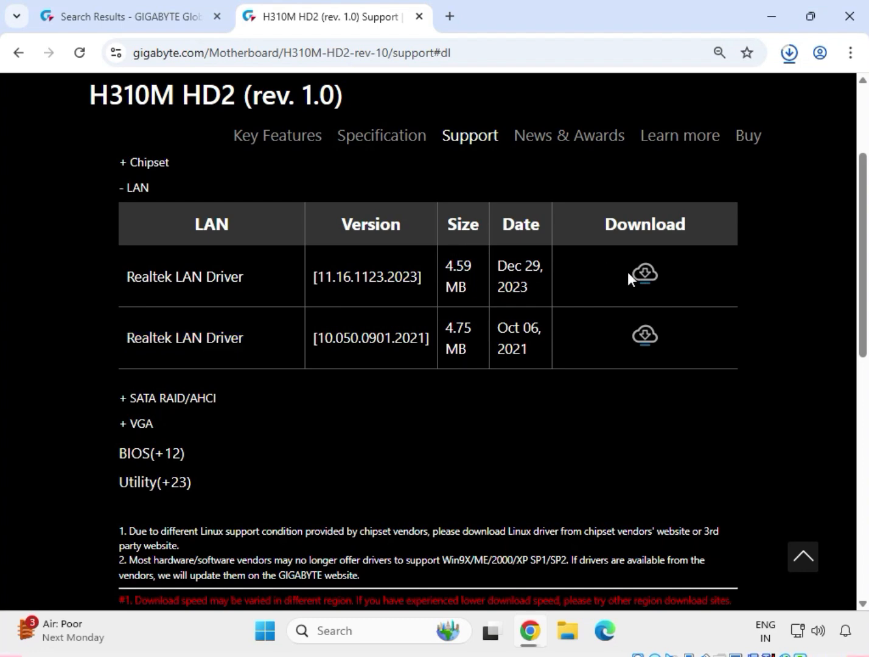
left_click(642, 273)
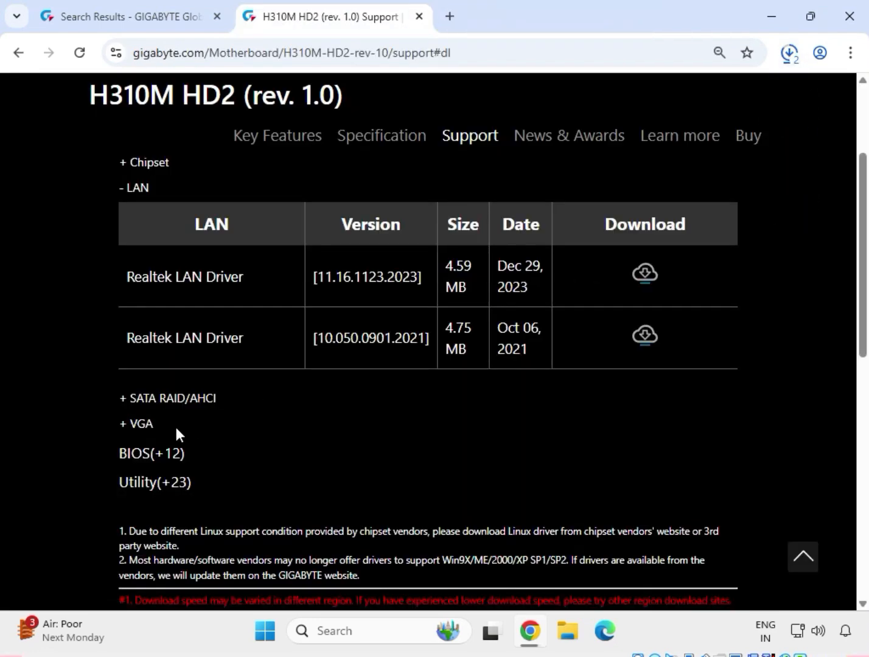
Download the Intel Graphic Driver version 27.20.100.9805 from the VGA drivers
left_click_drag(175, 424, 128, 429)
left_click(124, 423)
scroll(129, 400, "up", 2)
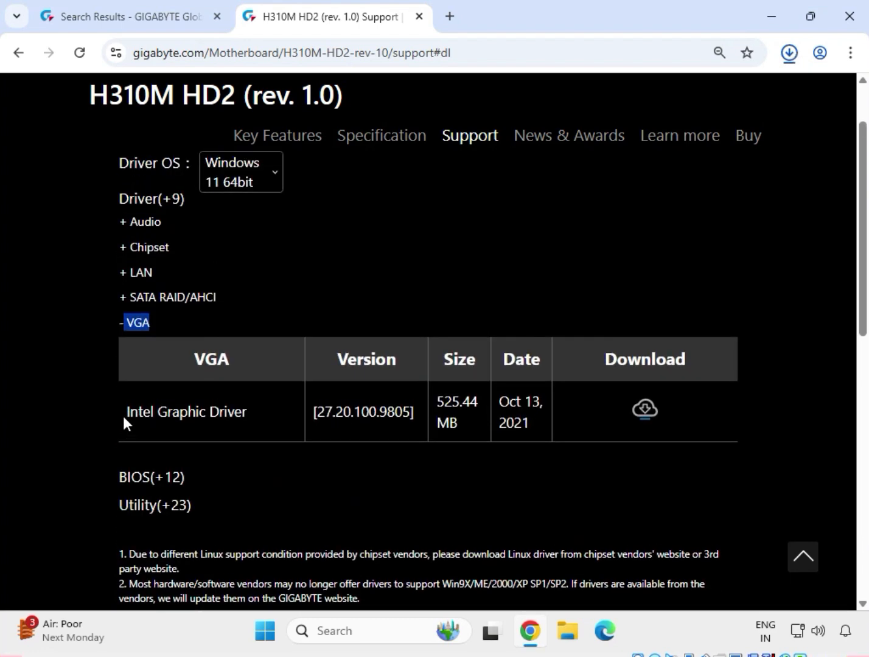
left_click_drag(124, 414, 251, 410)
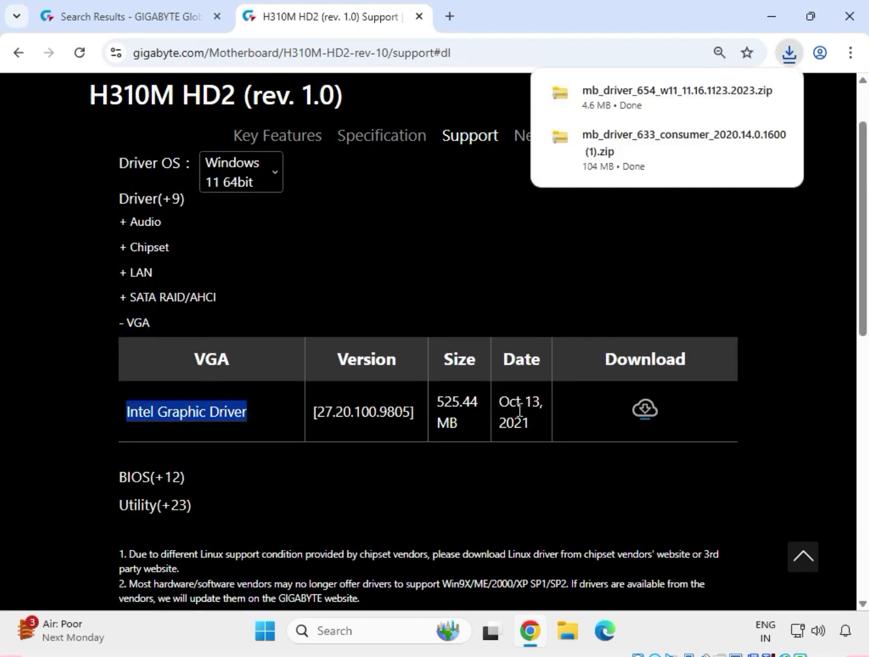
left_click(646, 413)
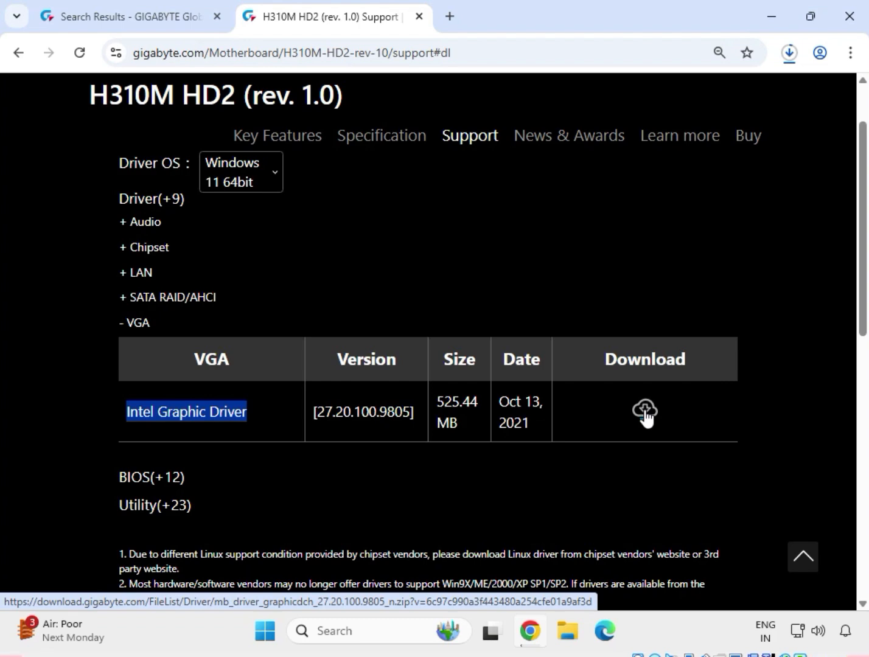
Show the downloaded LAN driver archive in its folder in File Explorer and review the driver zip files there
left_click(791, 58)
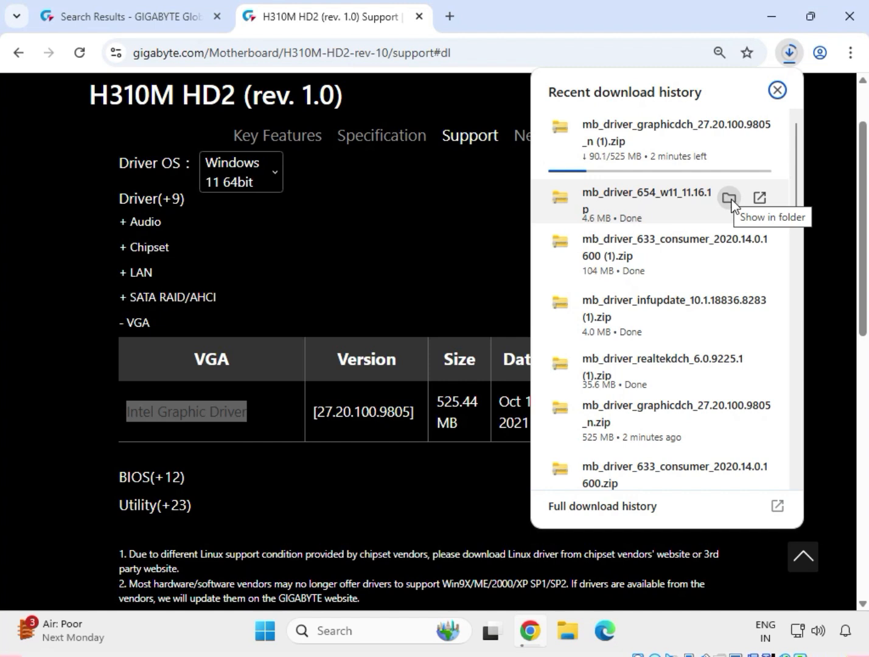
left_click(731, 199)
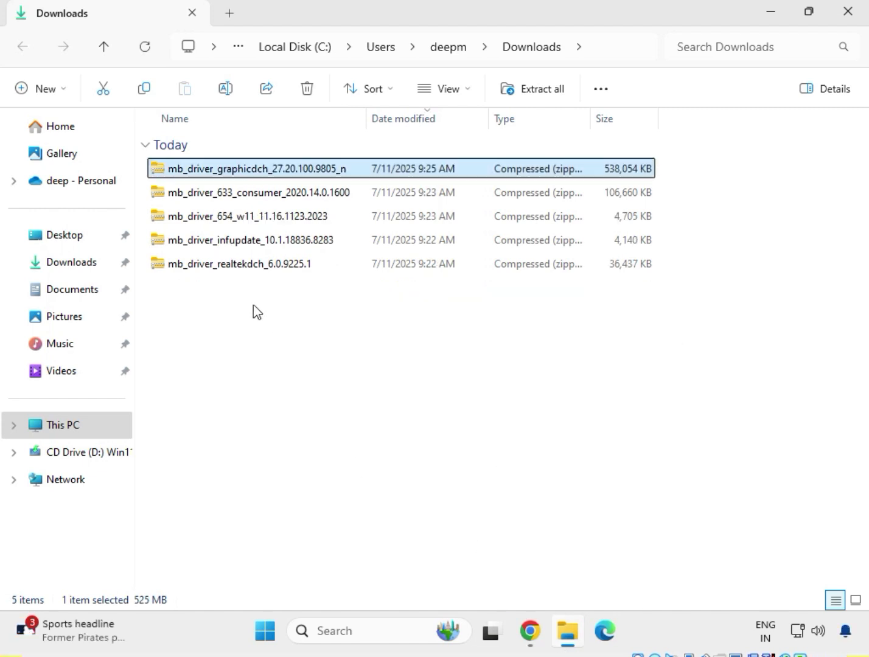
left_click_drag(279, 293, 248, 167)
left_click(322, 336)
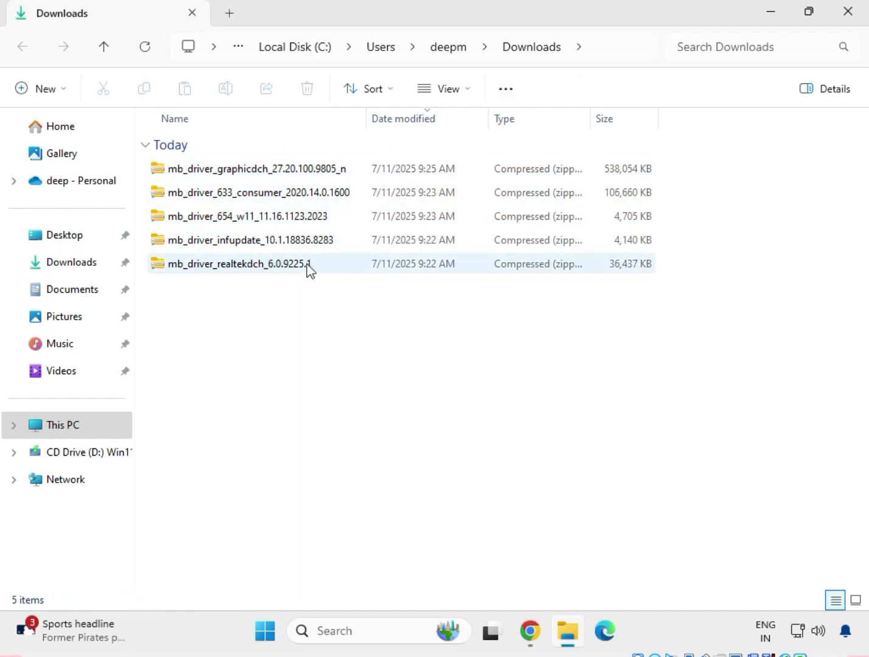
Extract the mb_driver_realtekdch_6.0.9225.1 archive to its default folder in Downloads, then close the extracted folder's window
left_click(264, 267)
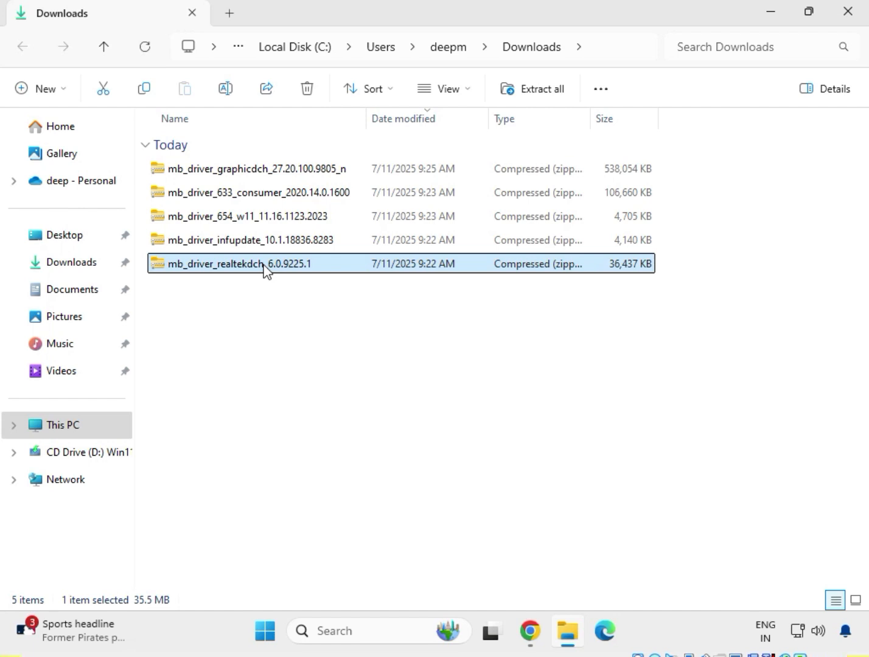
right_click(264, 268)
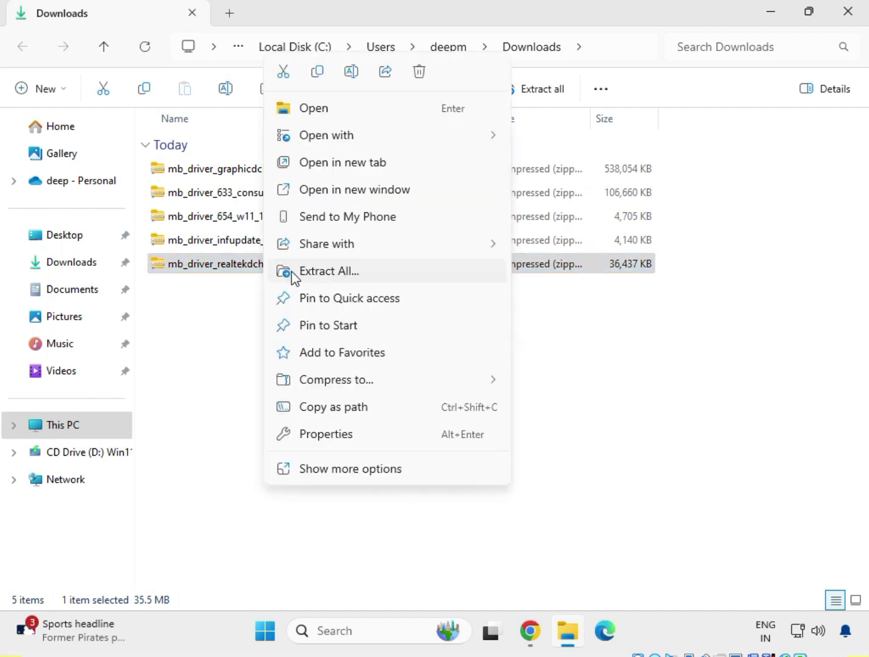
left_click(307, 279)
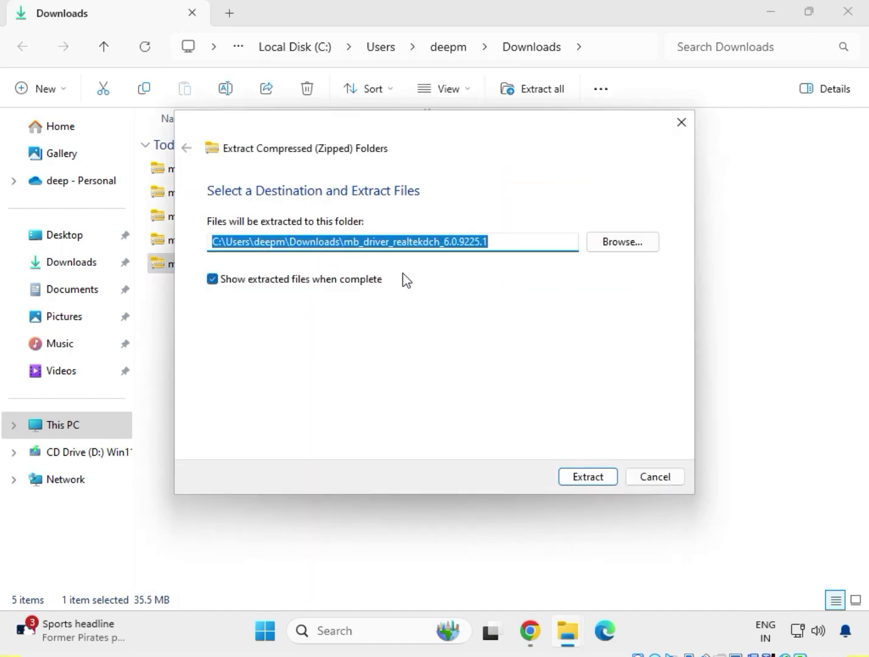
left_click(600, 478)
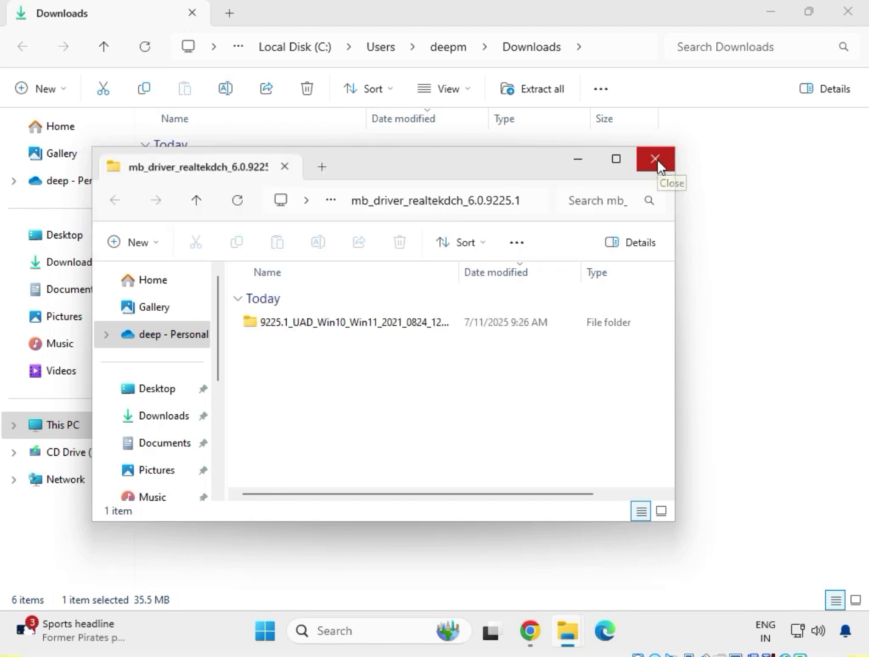
left_click(658, 159)
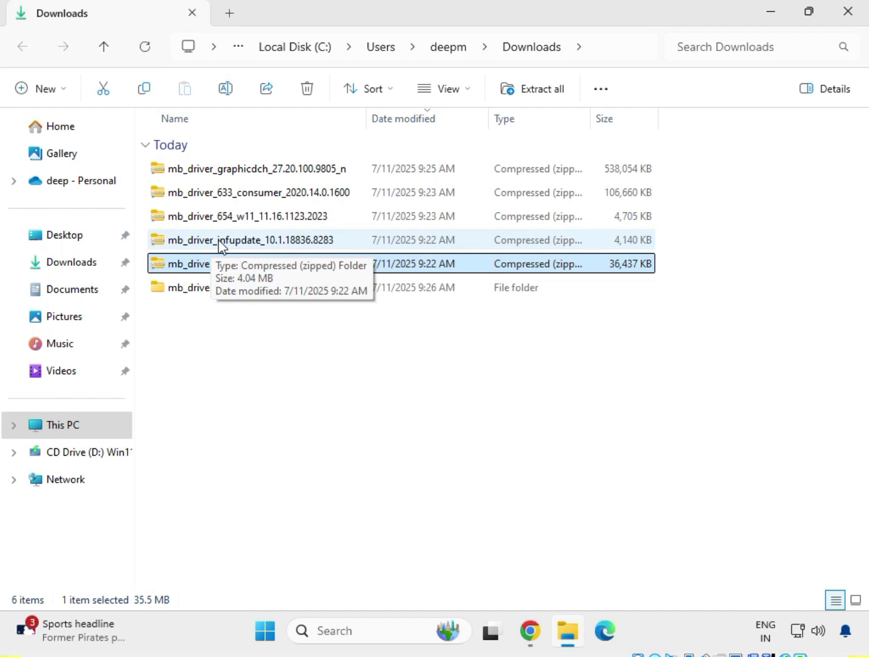
Extract the mb_driver_infupdate_10.1.18836.8283 archive to its default folder and close the window showing the extracted files
left_click(222, 247)
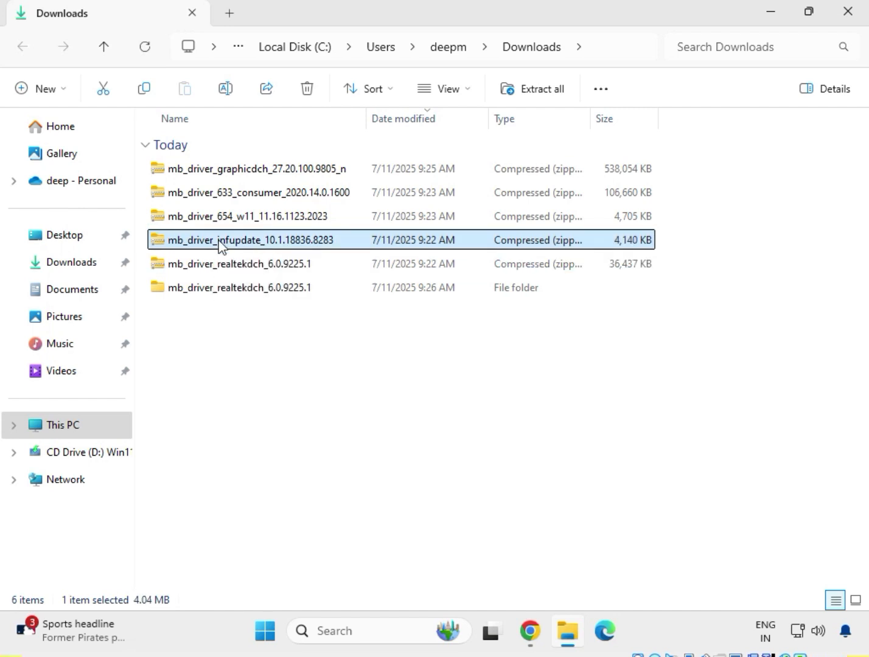
right_click(221, 246)
left_click(286, 270)
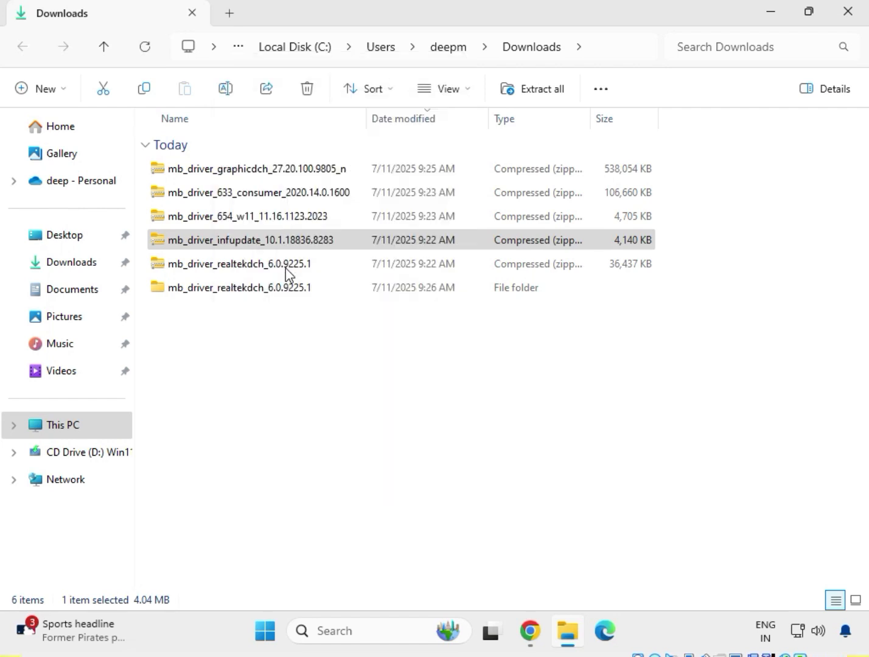
left_click(589, 477)
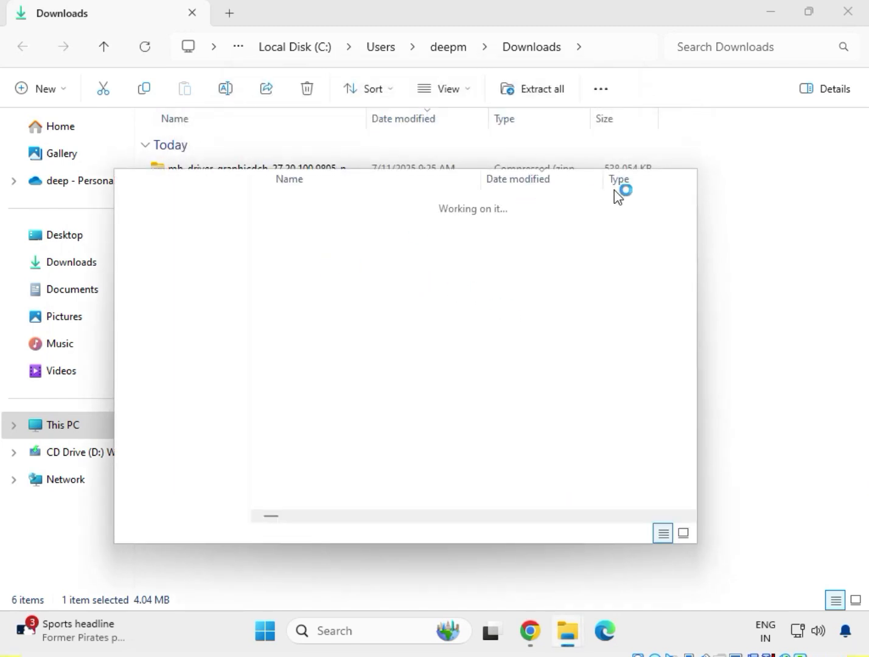
left_click(676, 180)
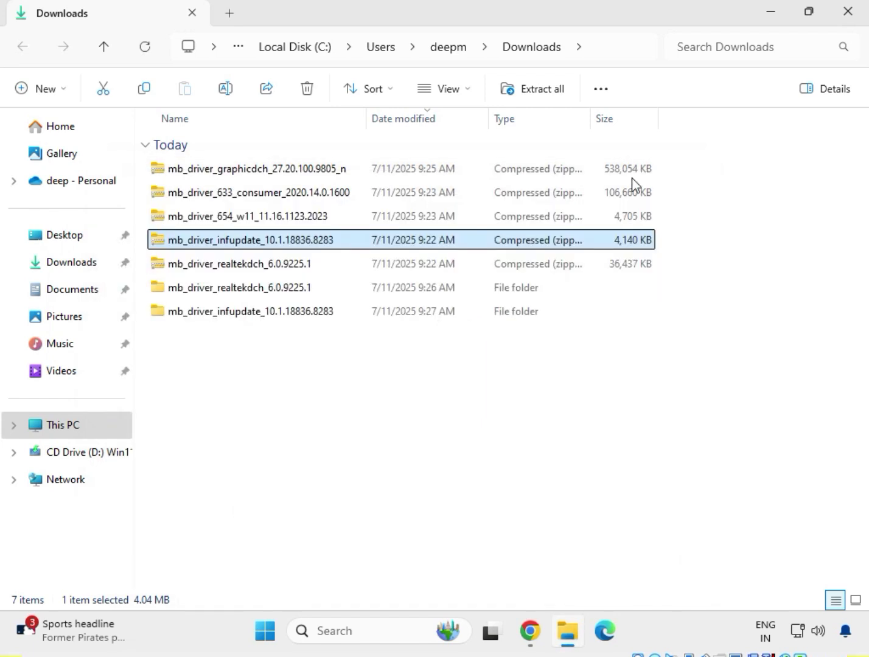
Extract the mb_driver_654_w11_11.16.1123.2023 archive to its default folder in Downloads, then close the window showing its contents
left_click(229, 221)
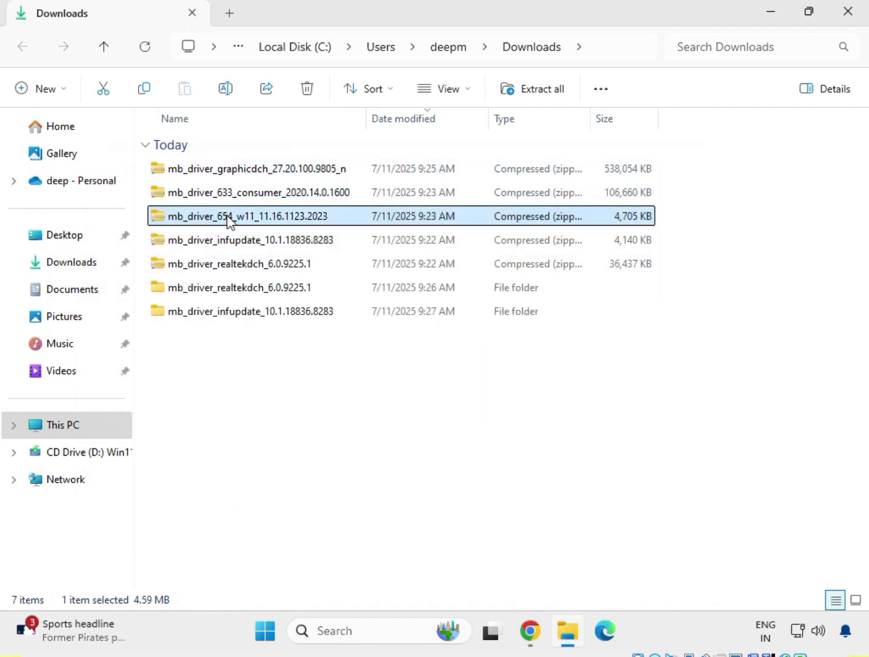
right_click(229, 221)
left_click(272, 270)
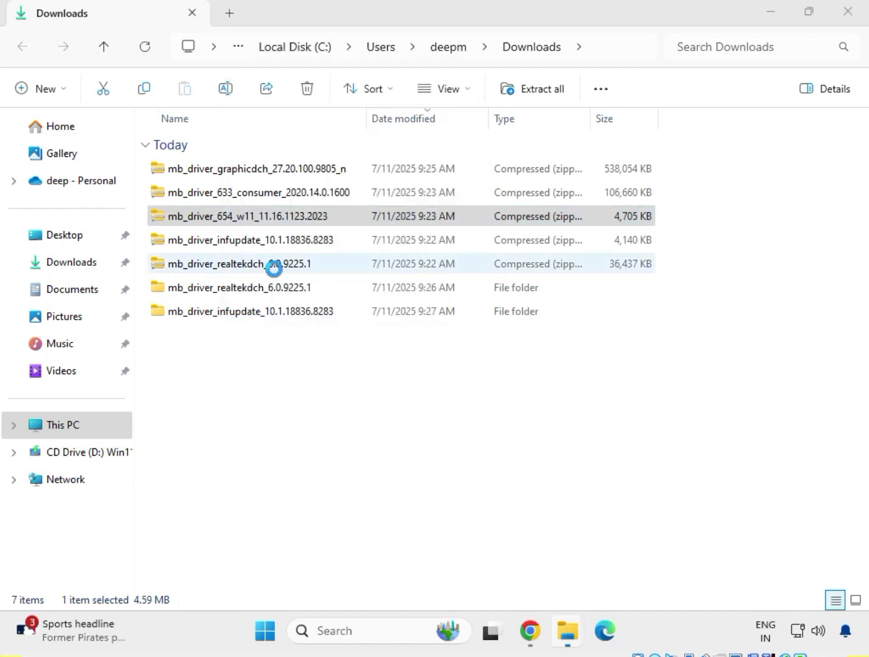
left_click(601, 484)
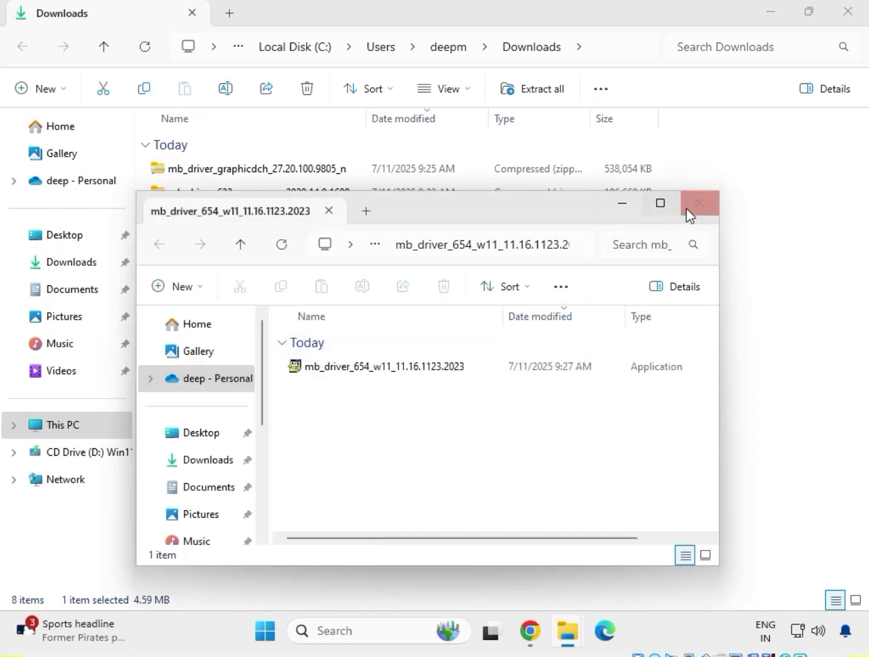
left_click(700, 203)
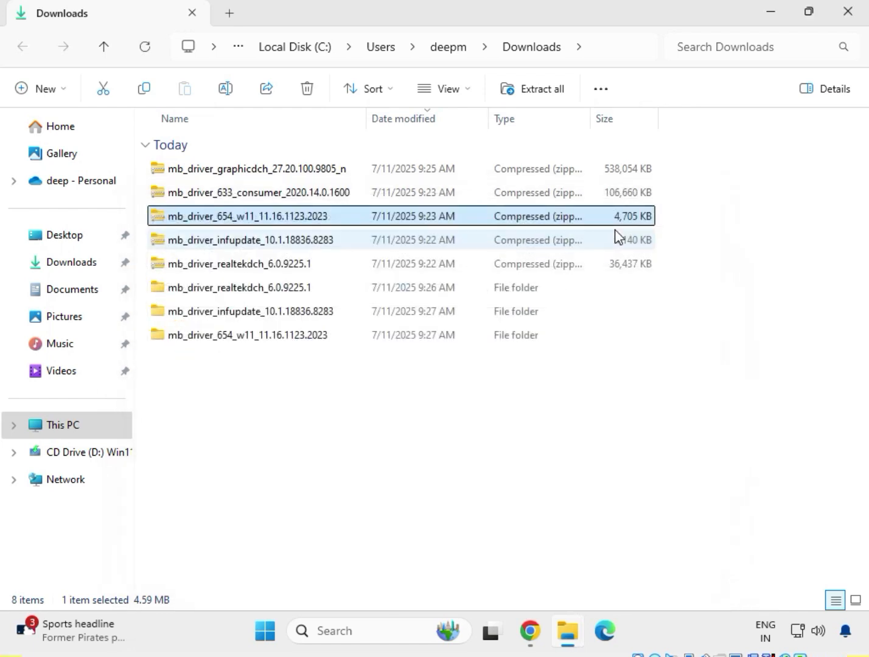
Extract the mb_driver_633_consumer_2020.14.0.1600 archive to its default folder, then close the newly opened window
left_click(206, 195)
right_click(205, 194)
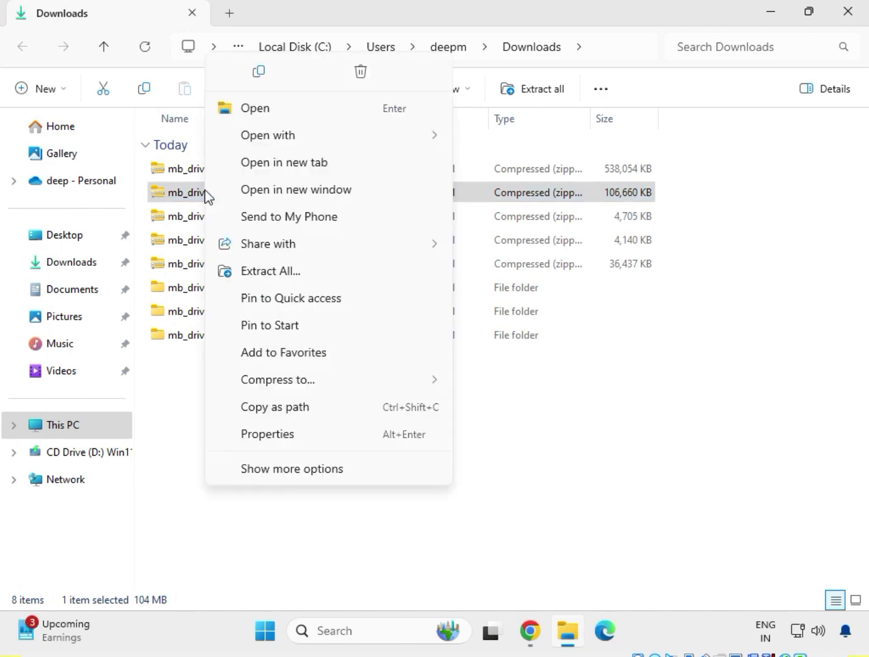
left_click(270, 272)
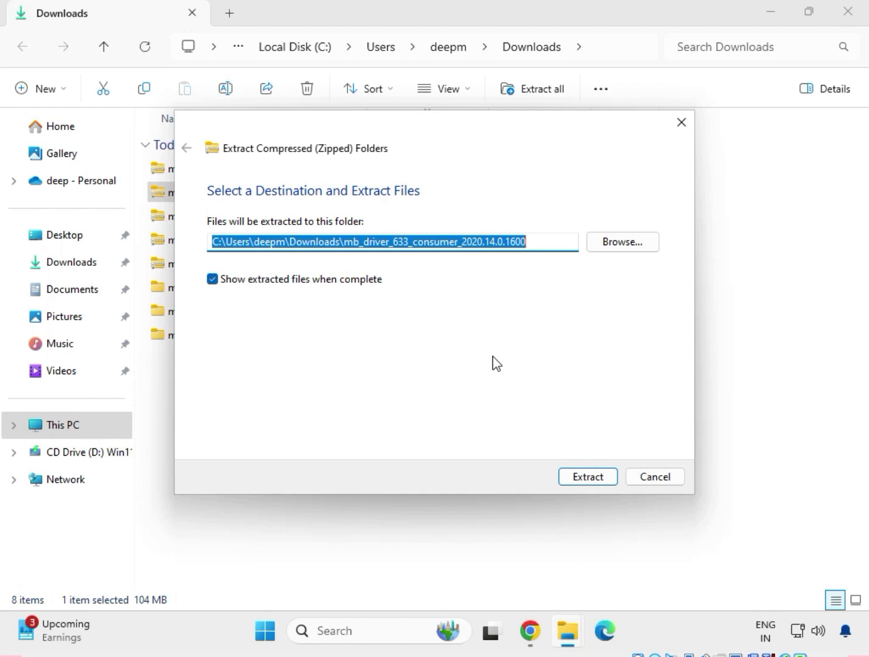
left_click(585, 481)
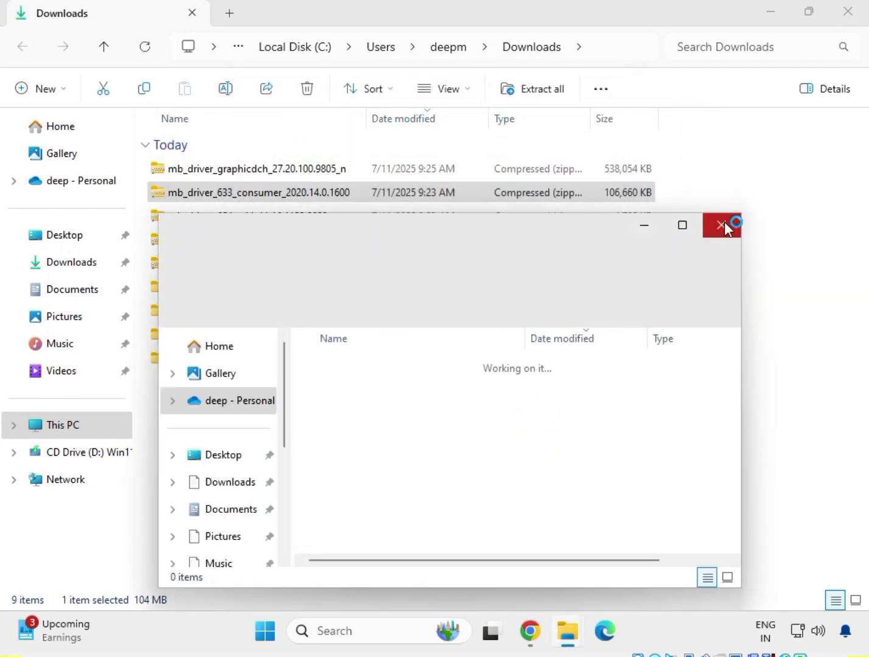
left_click(723, 225)
Extract the mb_driver_graphicdch_27.20.100.9805_n archive to its default folder and close the window with the extracted win64 folder
left_click(299, 171)
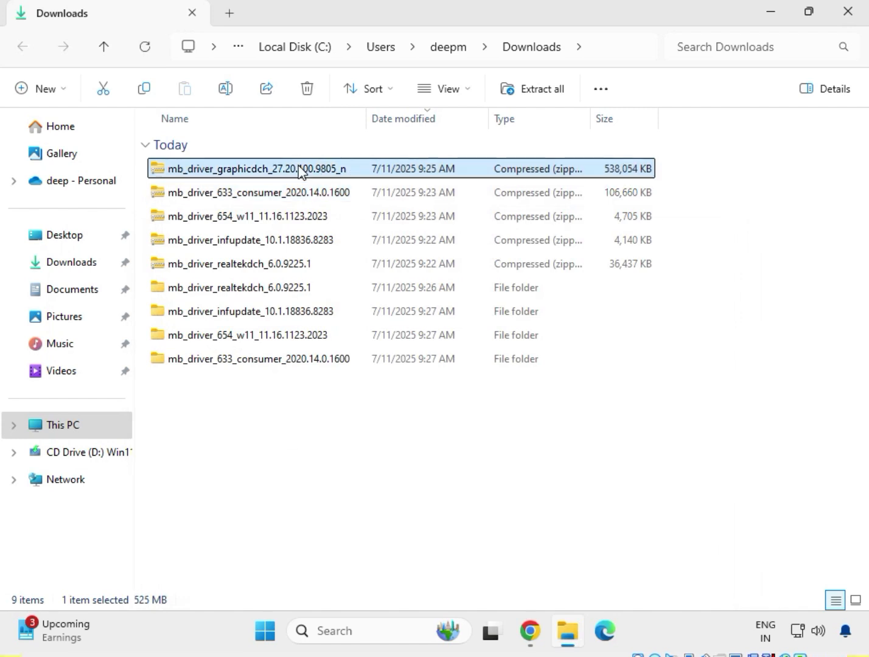
right_click(298, 171)
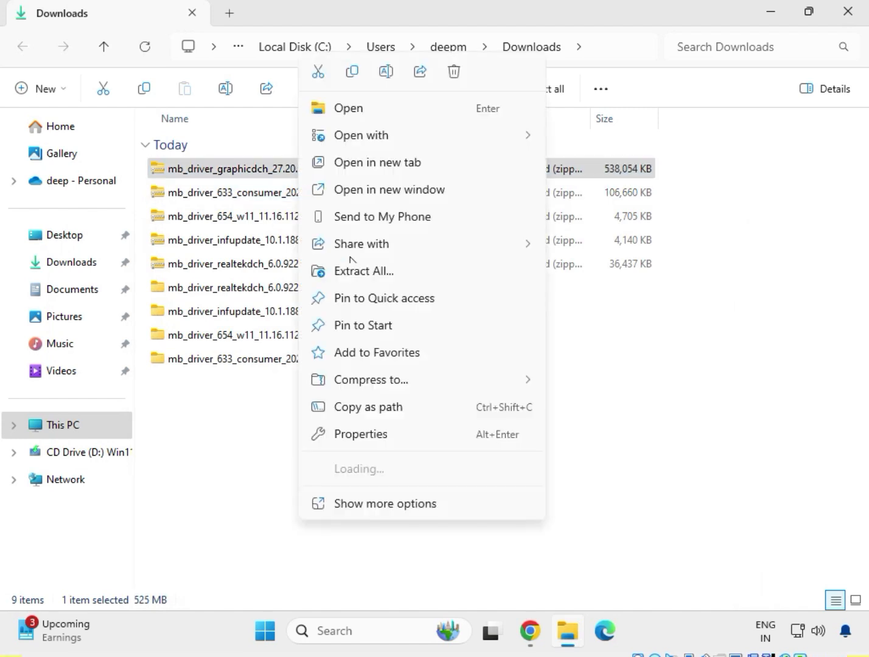
left_click(385, 273)
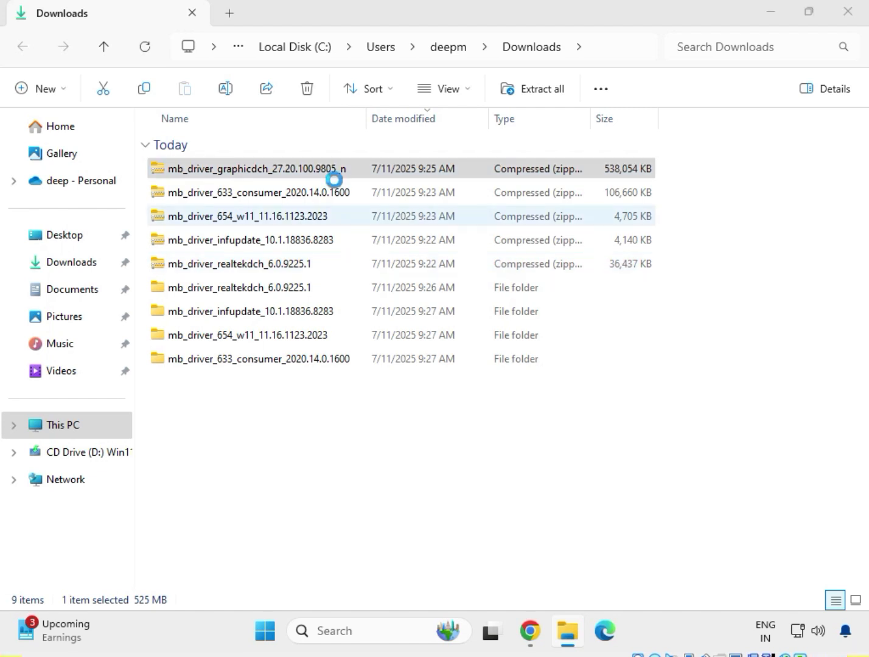
left_click(581, 477)
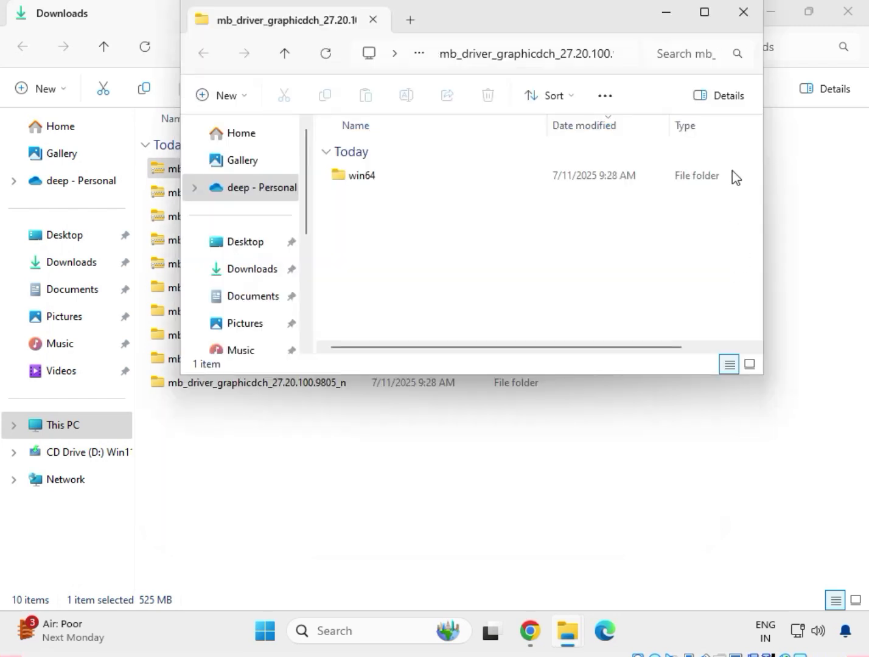
left_click(744, 13)
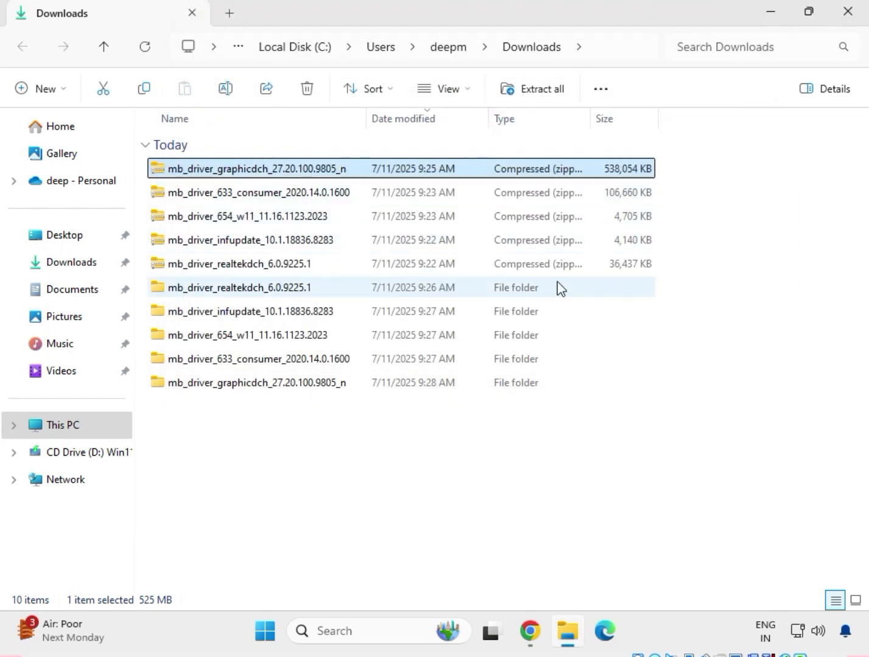
Delete the five compressed driver archives from Downloads, keeping only the extracted folders
left_click_drag(365, 409, 279, 290)
left_click_drag(679, 263, 352, 157)
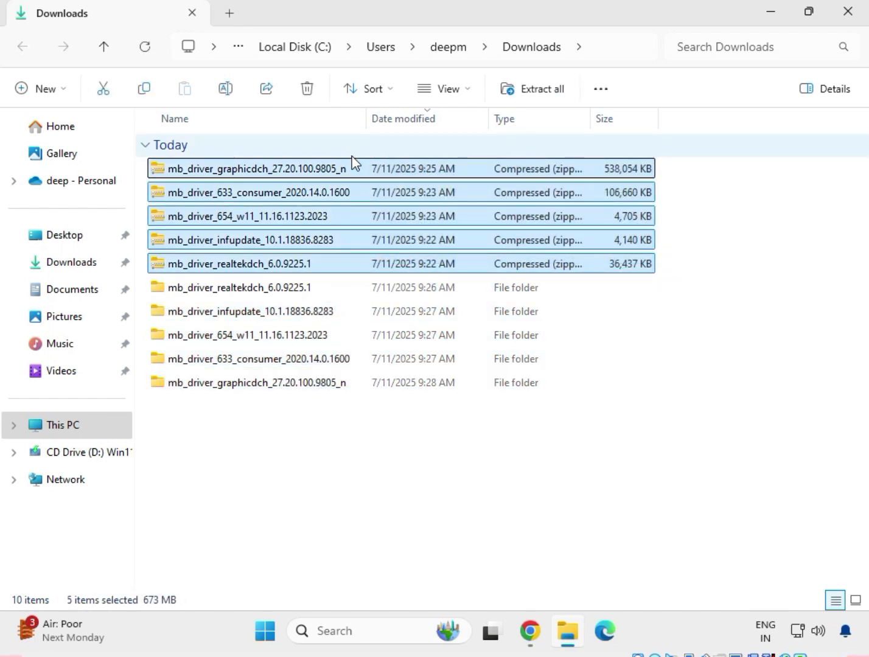
key("Delete")
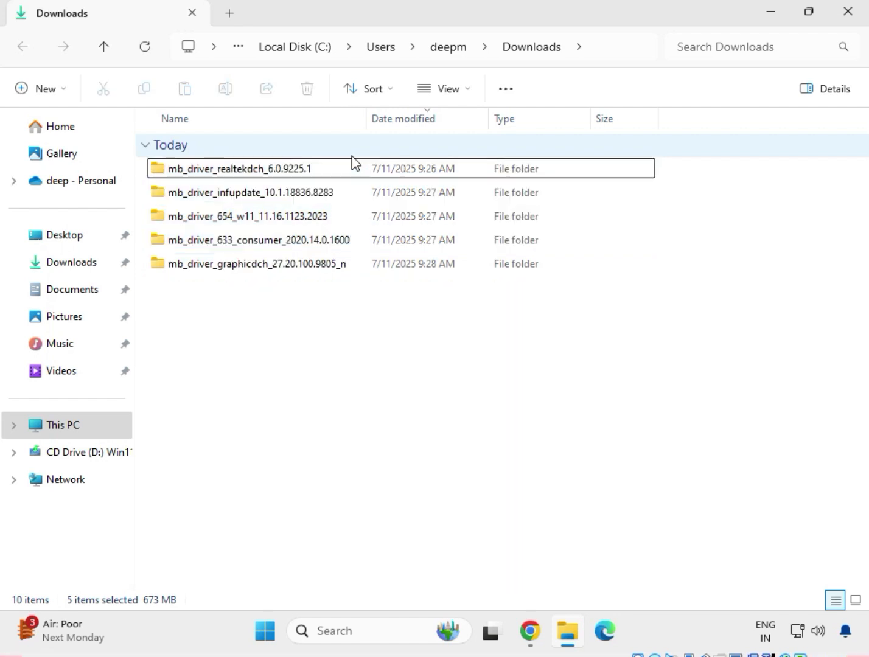
Run the Setup application in the 9225.1_UAD_Win10_Win11 subfolder of mb_driver_realtekdch_6.0.9225.1 as administrator and allow it to make changes
double_click(221, 170)
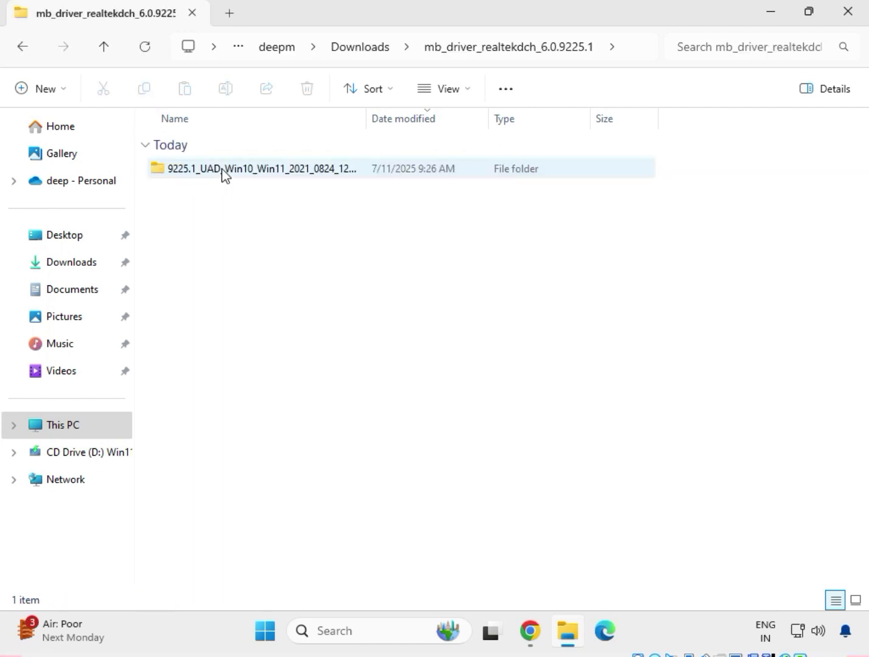
double_click(221, 170)
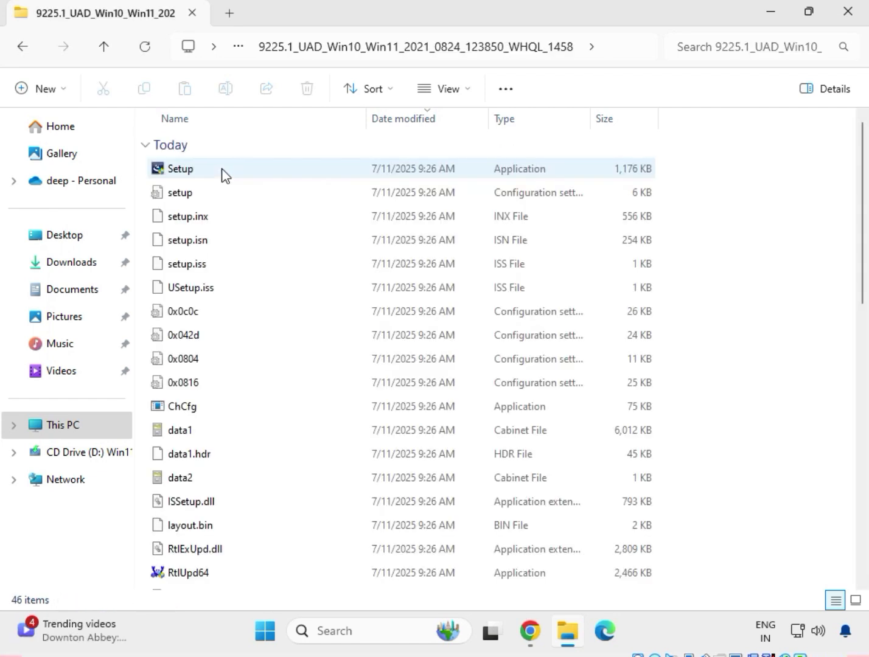
scroll(282, 443, "down", 4)
scroll(282, 451, "up", 4)
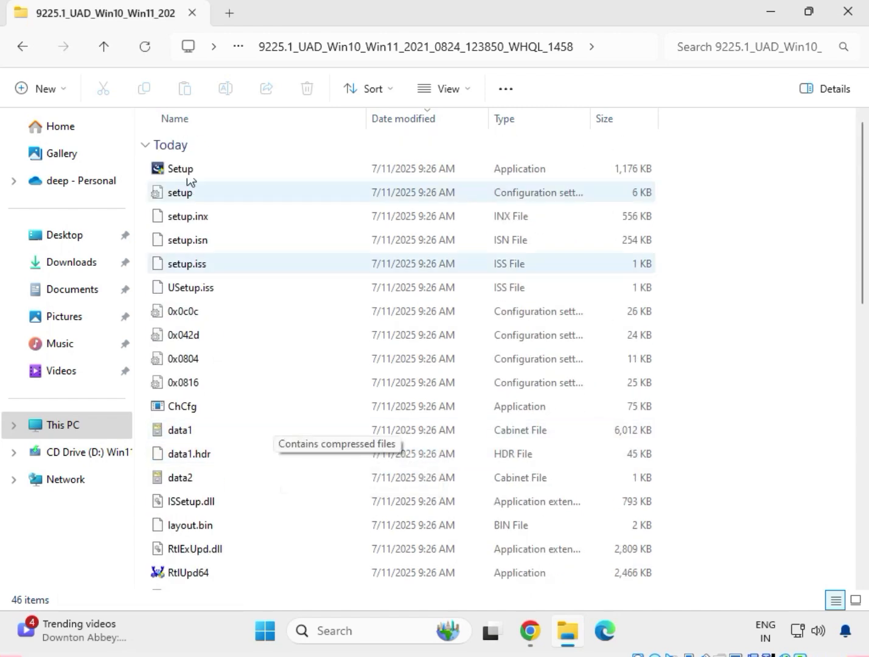
left_click(199, 173)
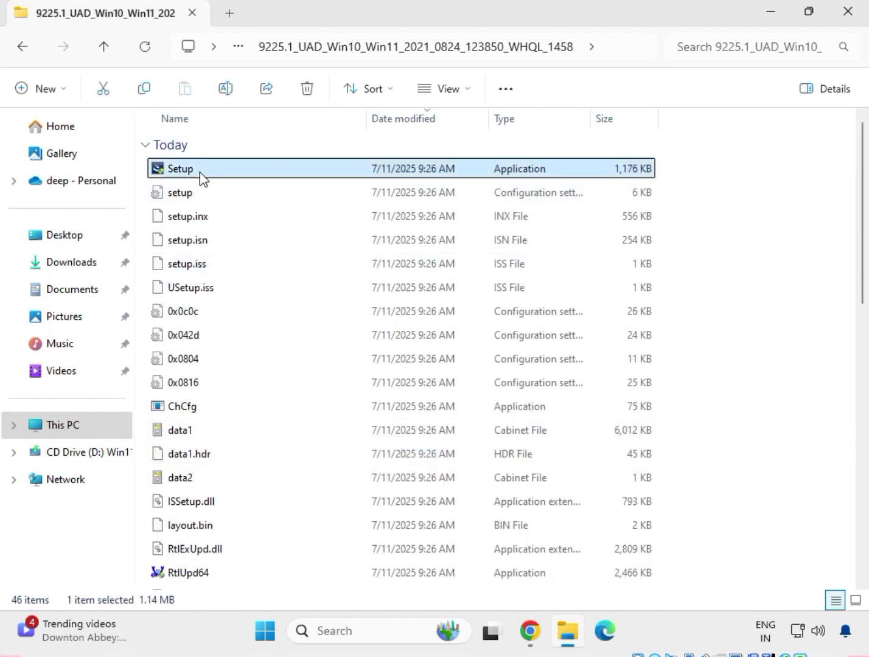
right_click(201, 176)
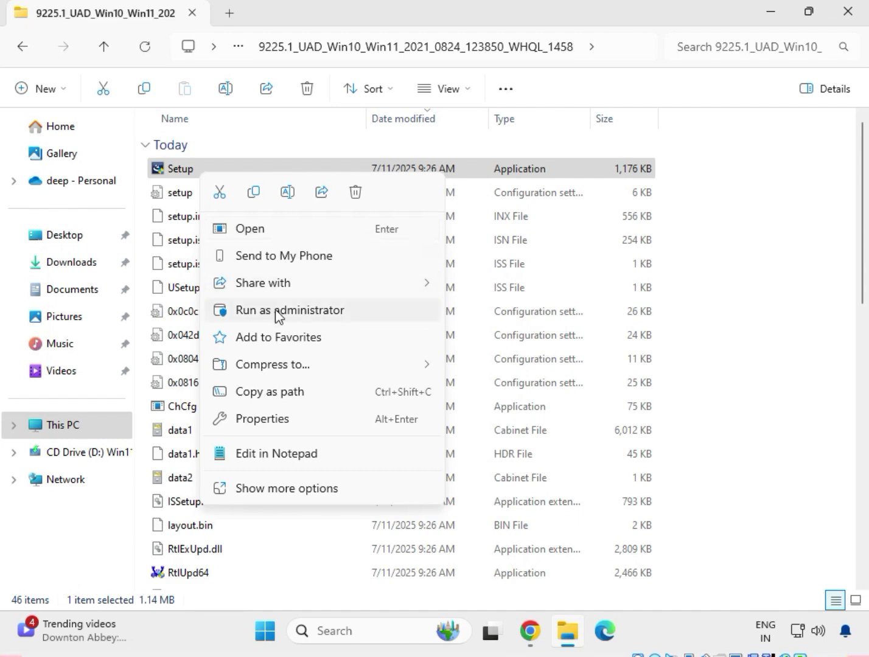
left_click(290, 493)
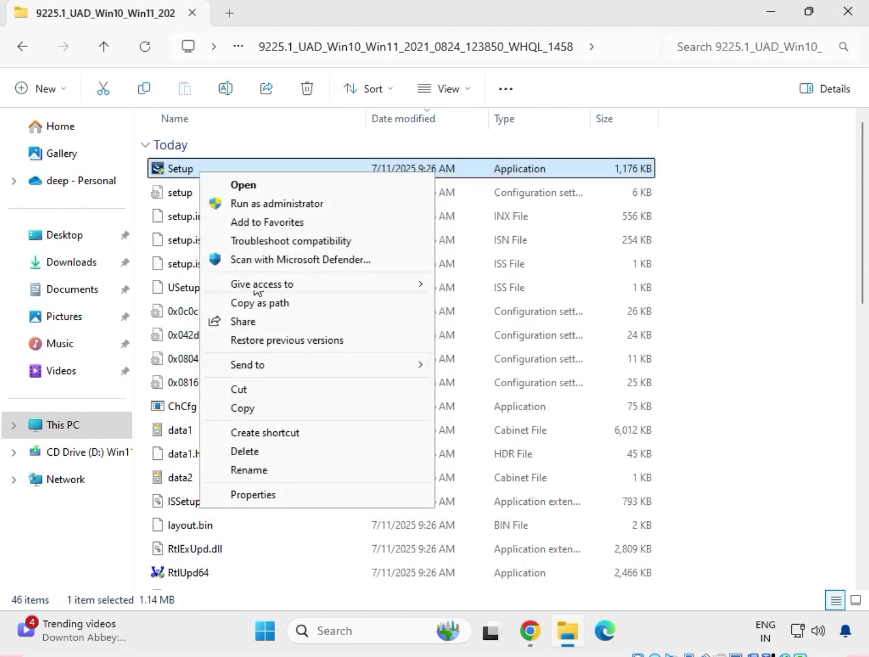
left_click(268, 204)
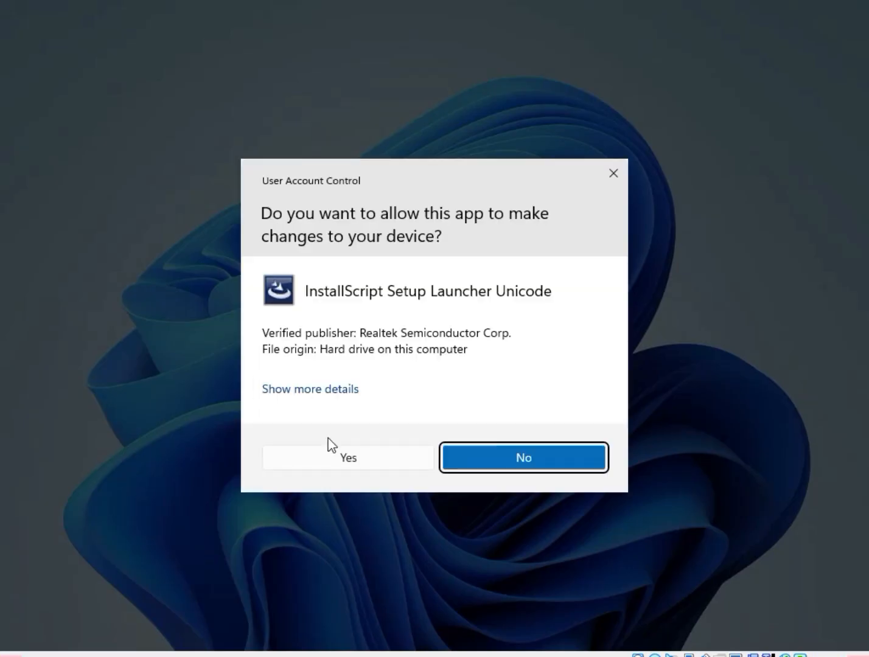
left_click(333, 461)
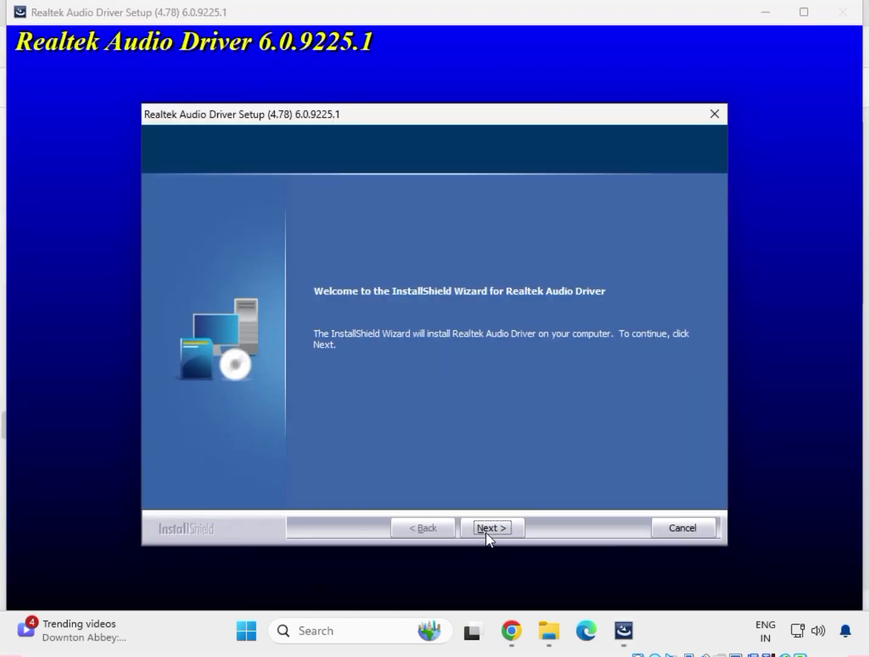
Install the Realtek Audio Driver, finish the wizard with the computer restart postponed, and return to the Downloads folder
left_click(490, 529)
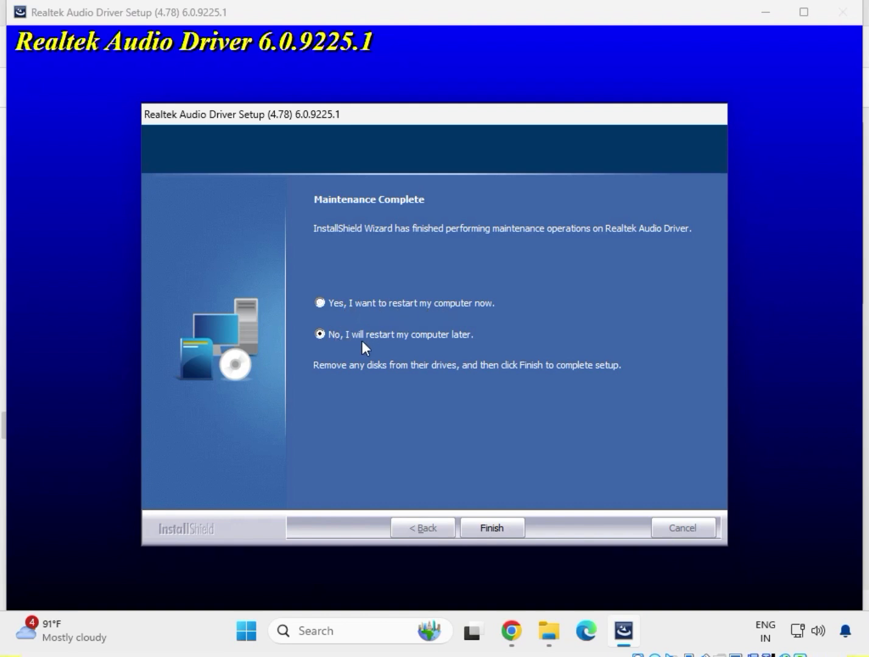
left_click(495, 528)
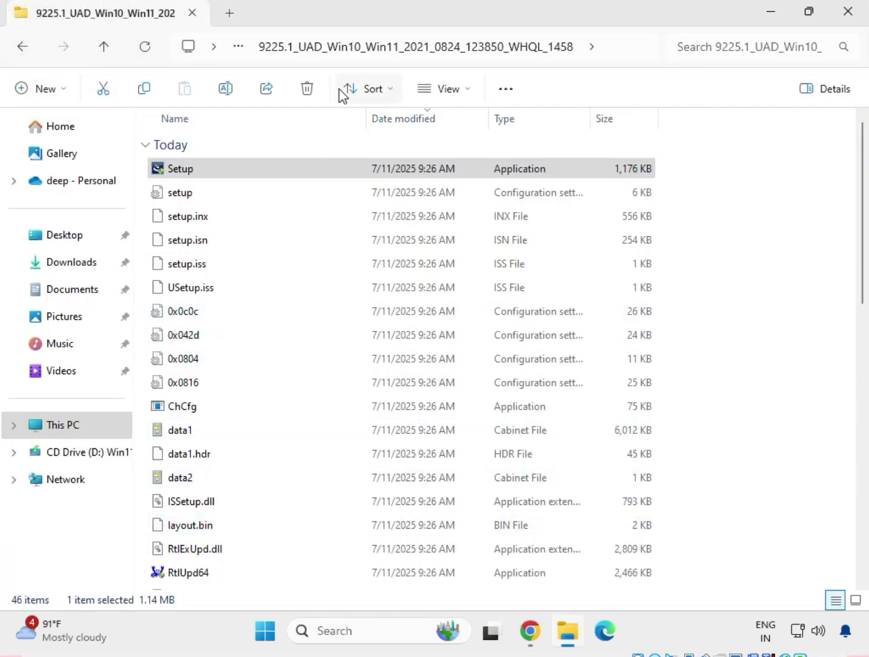
left_click(17, 53)
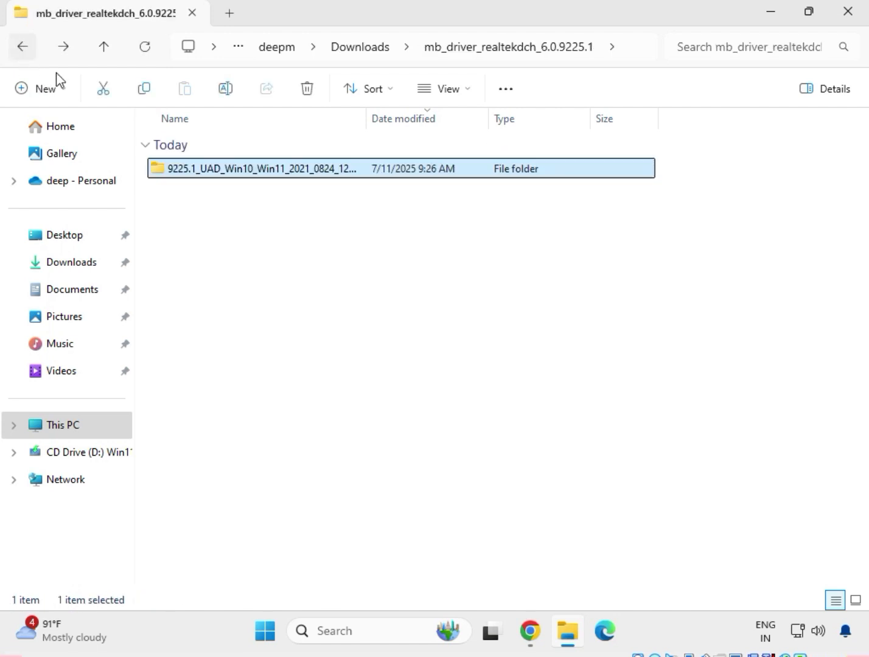
left_click(12, 45)
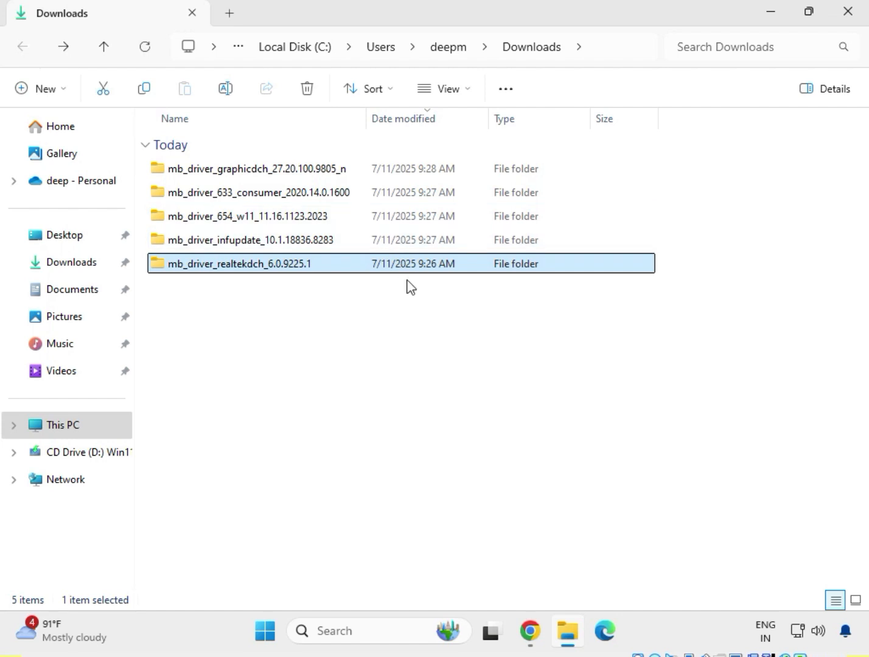
Run SetupChipset in the Chipset-10.1.18836.8283-Public-MUP subfolder of mb_driver_infupdate_10.1.18836.8283 as administrator and allow it to make changes
double_click(233, 242)
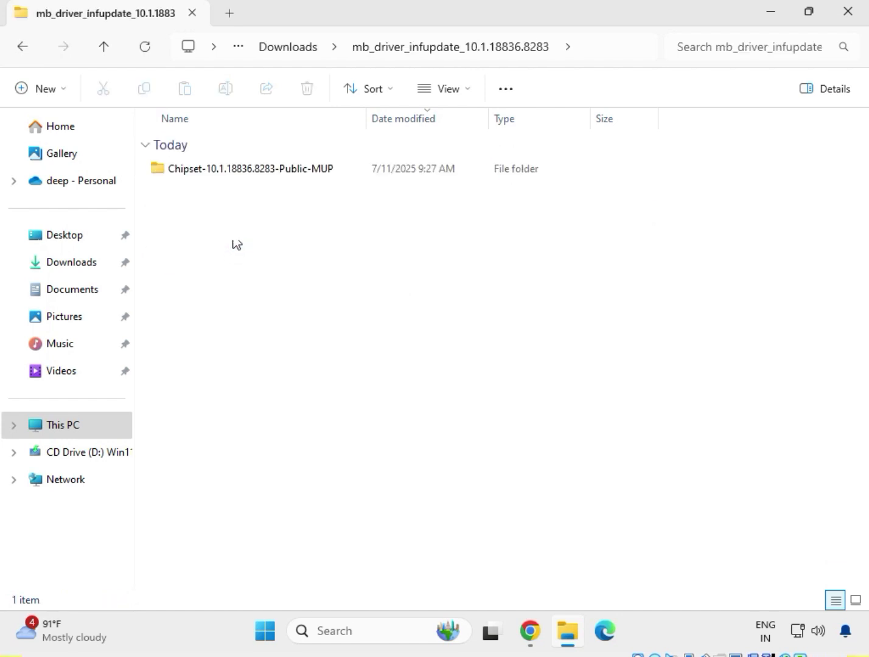
left_click(241, 173)
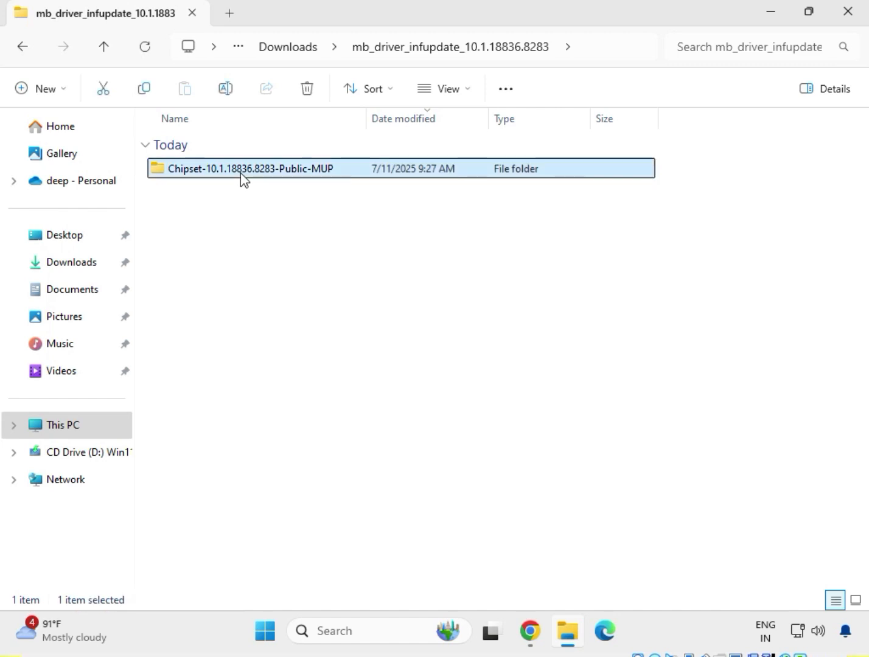
right_click(242, 176)
left_click(288, 228)
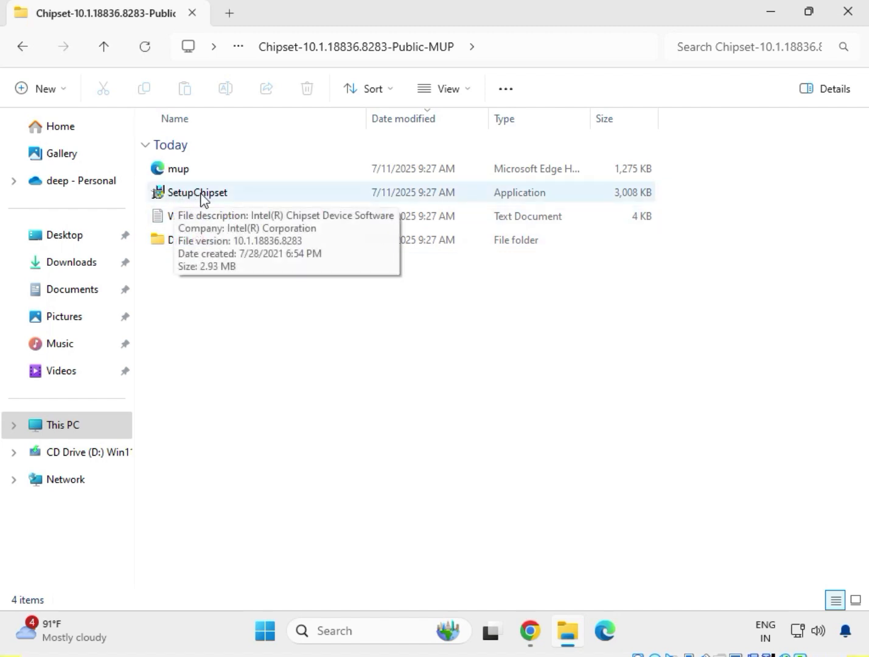
left_click(202, 198)
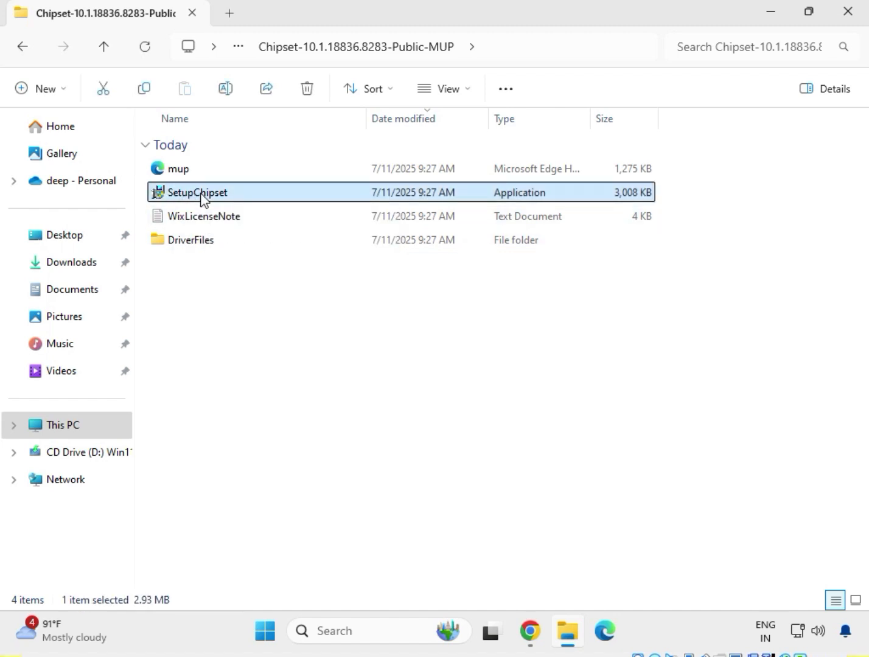
right_click(203, 199)
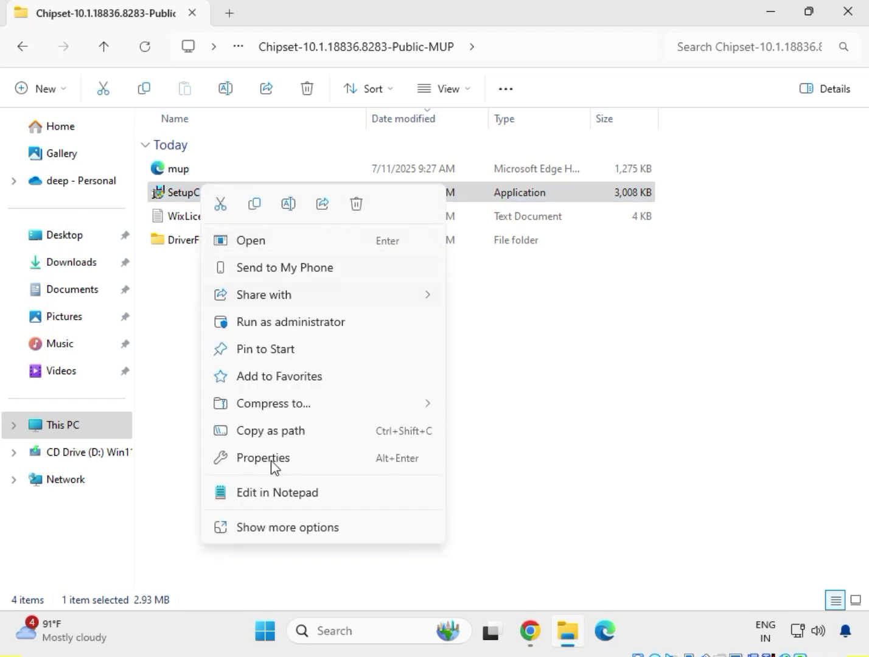
left_click(295, 528)
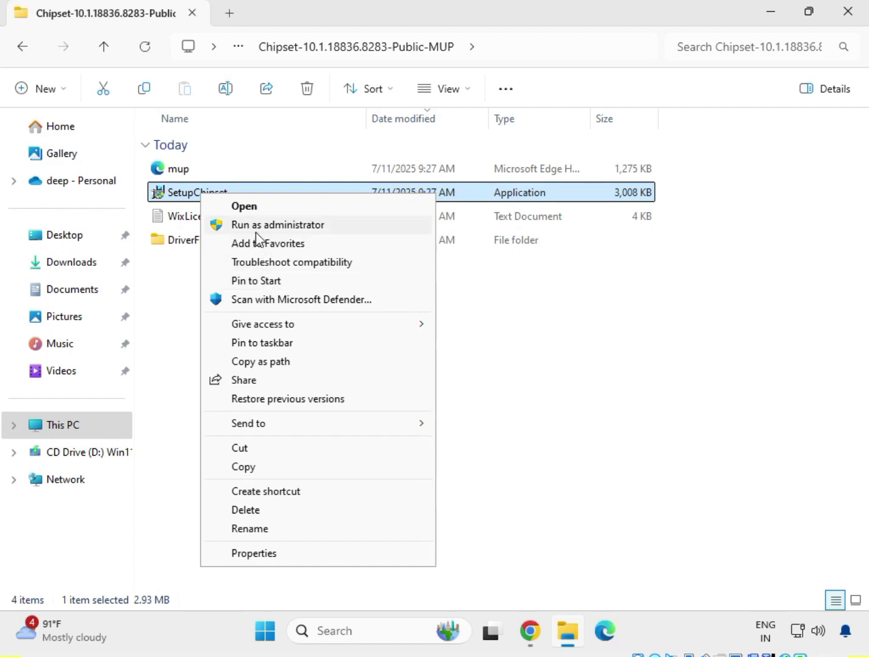
left_click(283, 226)
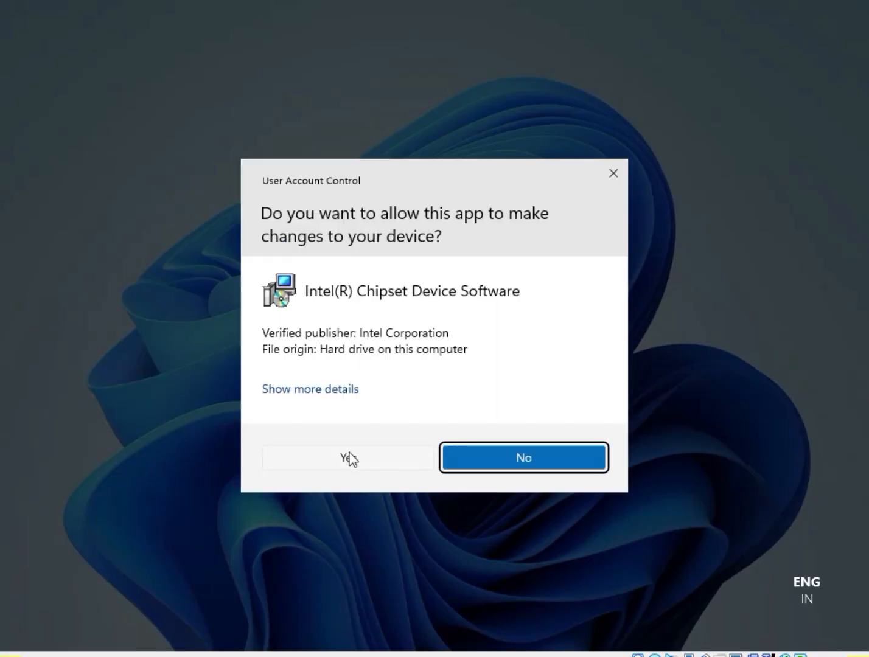
left_click(349, 457)
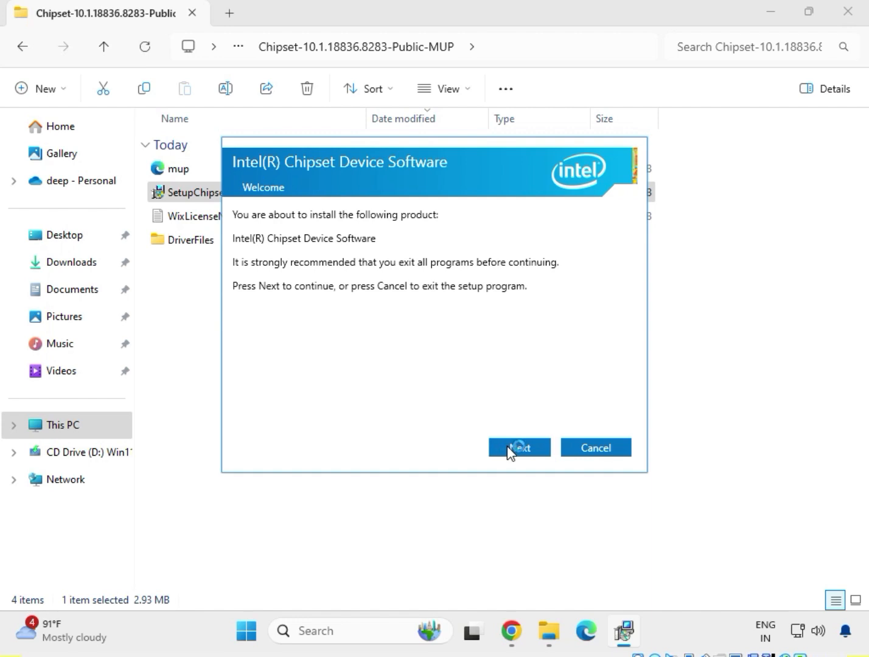
Install the Intel(R) Chipset Device Software, accepting its license agreement, and return to the Downloads folder
left_click(510, 452)
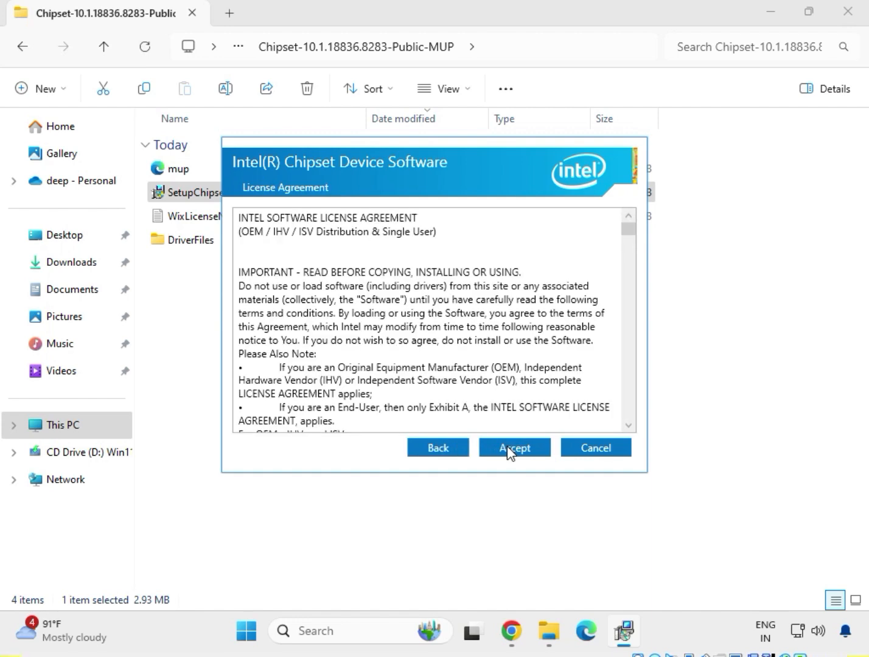
left_click(510, 451)
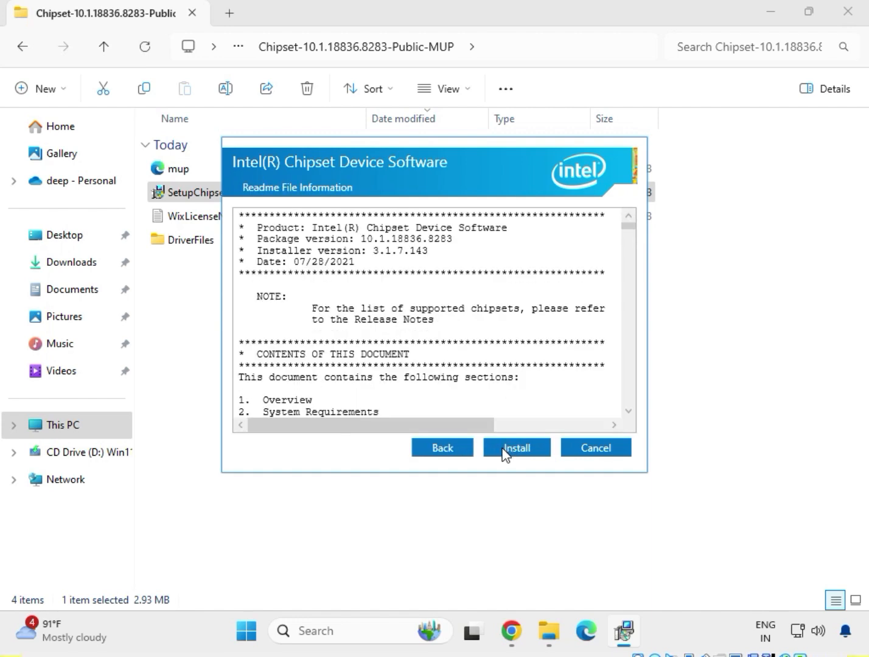
left_click(538, 456)
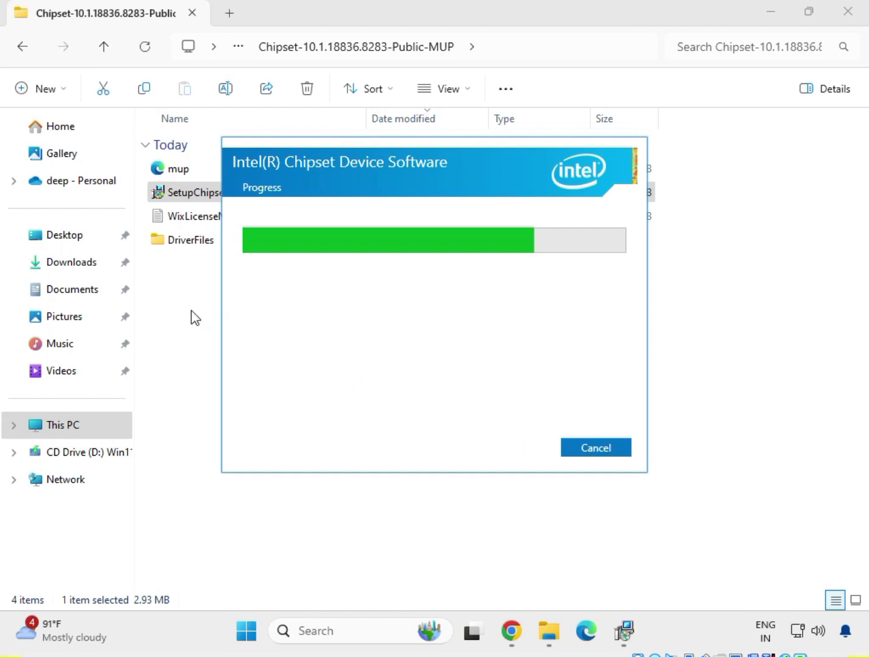
left_click(24, 48)
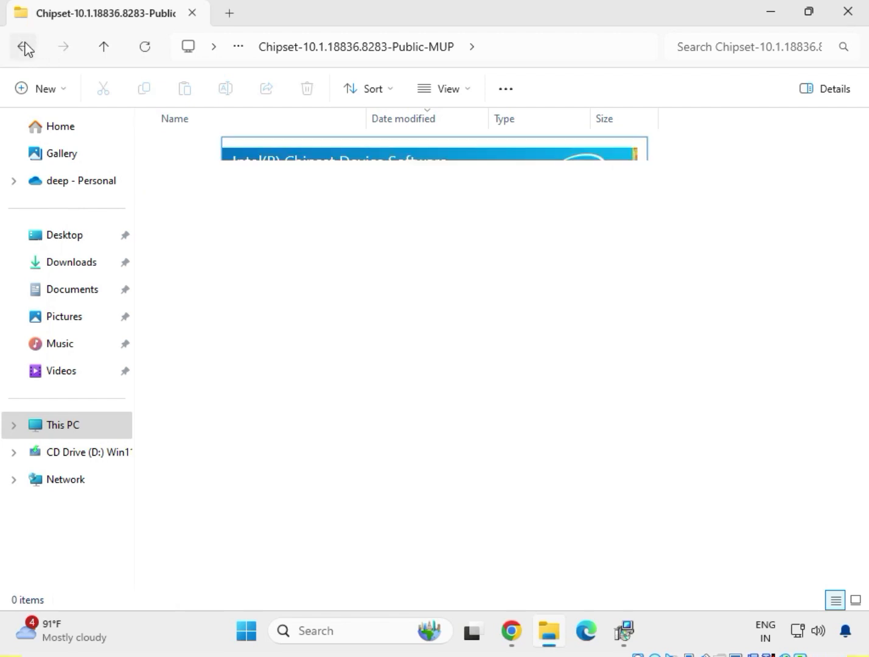
left_click(24, 48)
left_click(24, 48)
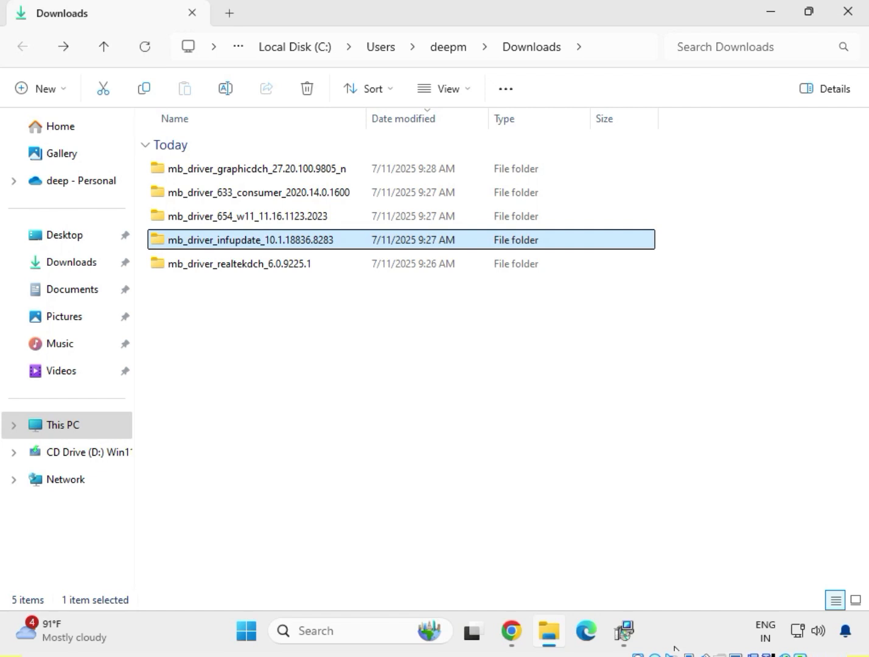
Run the mb_driver_654_w11_11.16.1123.2023 application from its folder as administrator, allow it to make changes, and return to the Downloads folder
left_click(243, 216)
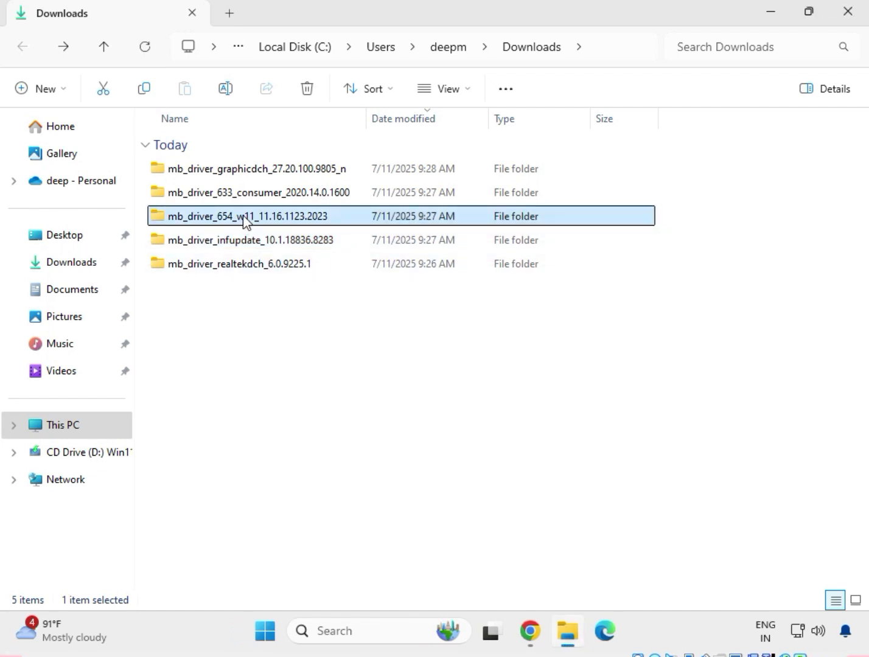
right_click(243, 216)
left_click(280, 241)
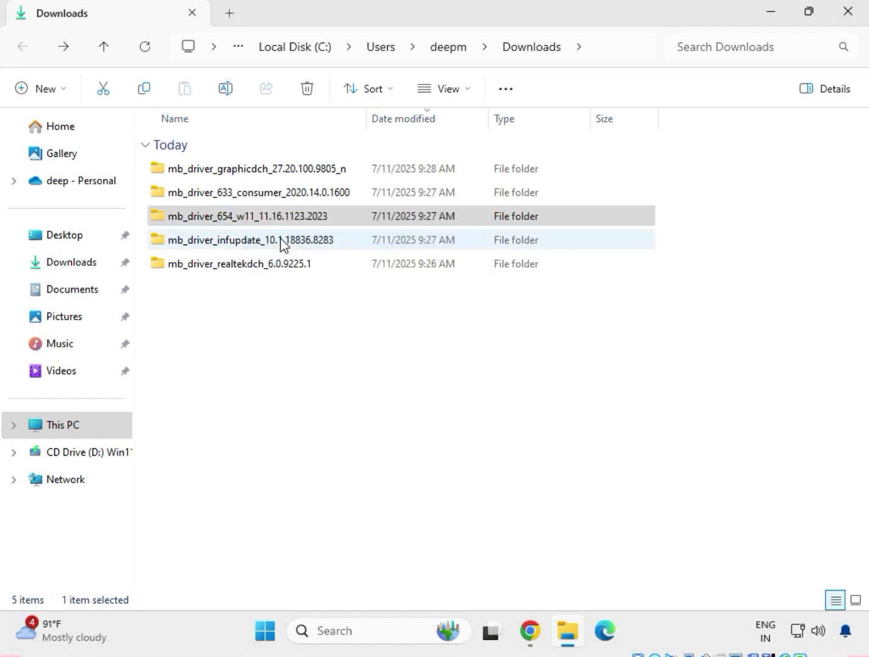
left_click(238, 175)
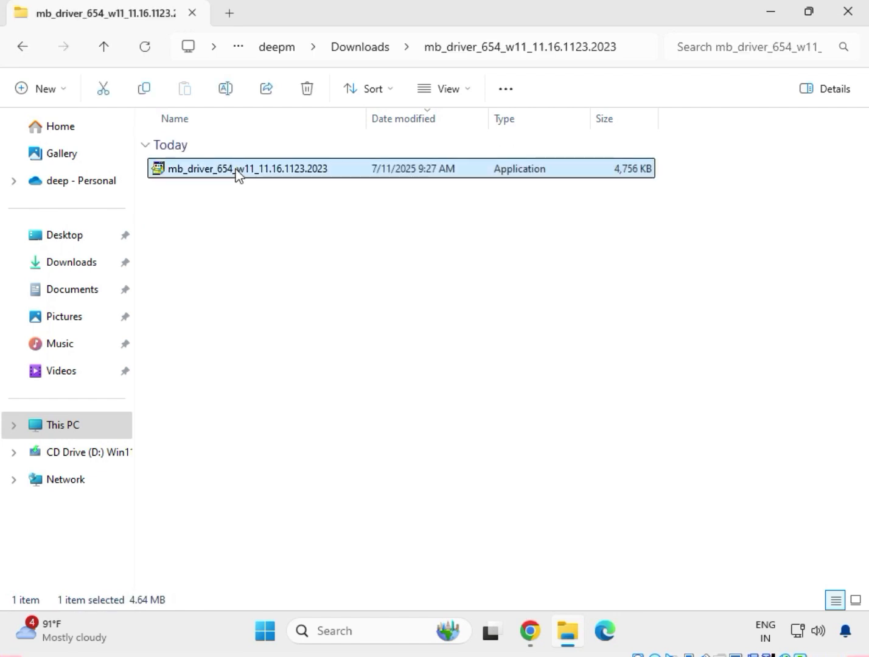
right_click(237, 176)
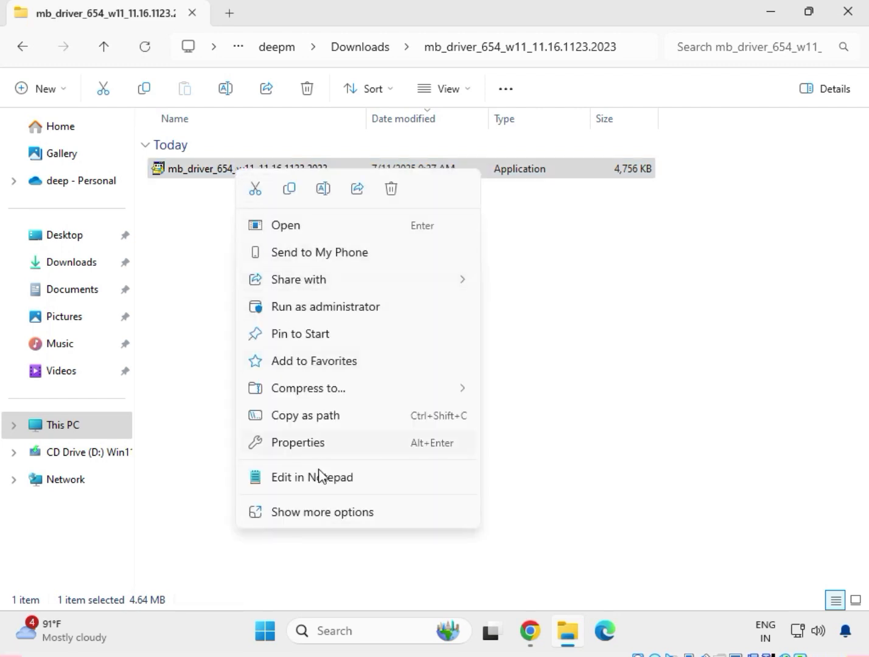
left_click(325, 513)
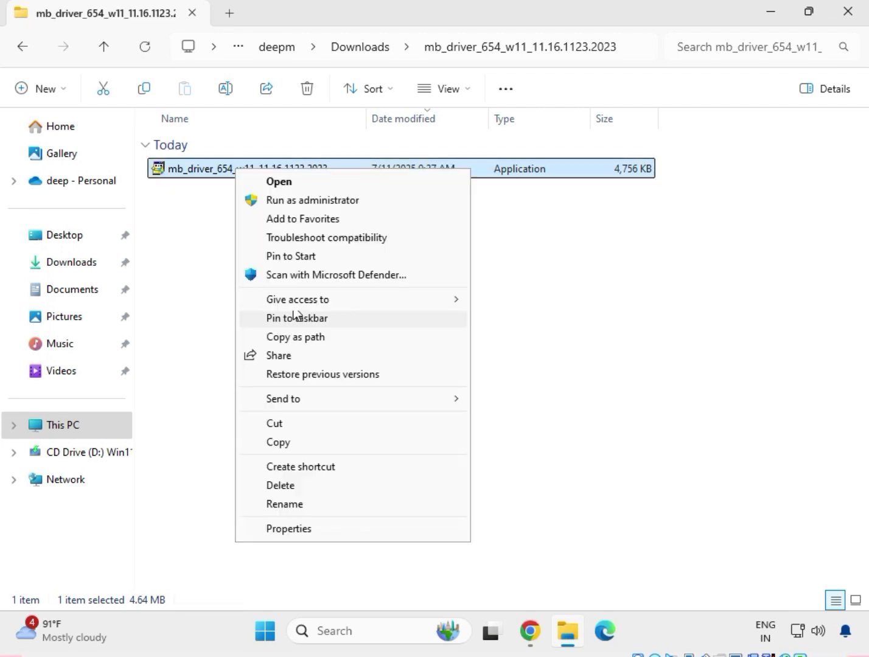
left_click(284, 202)
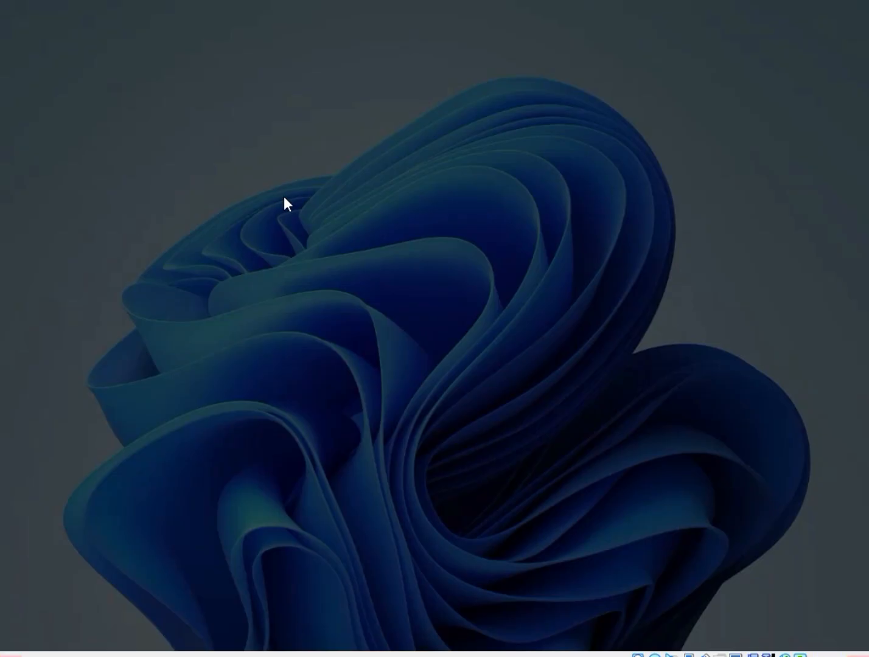
left_click(351, 458)
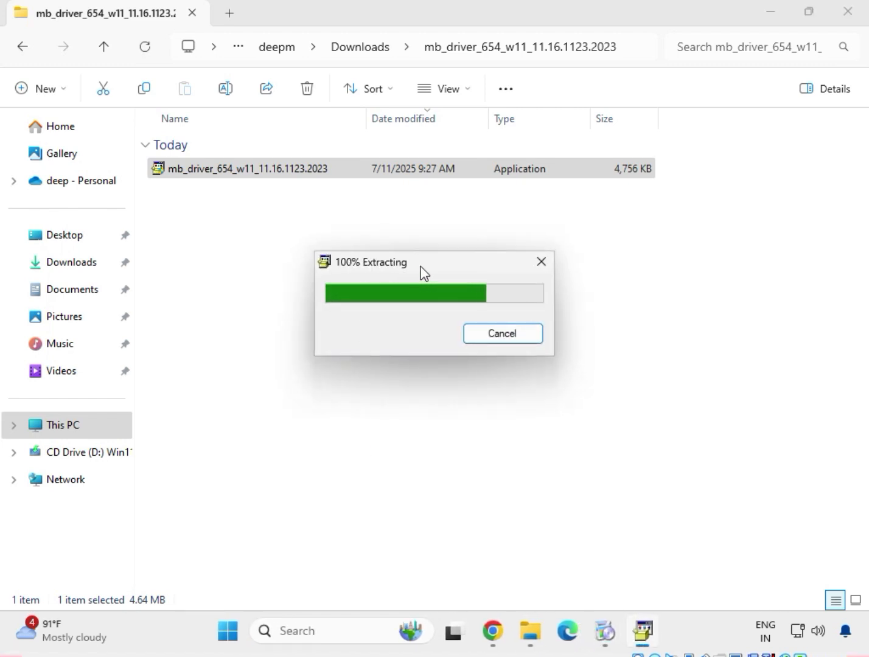
left_click_drag(421, 266, 361, 198)
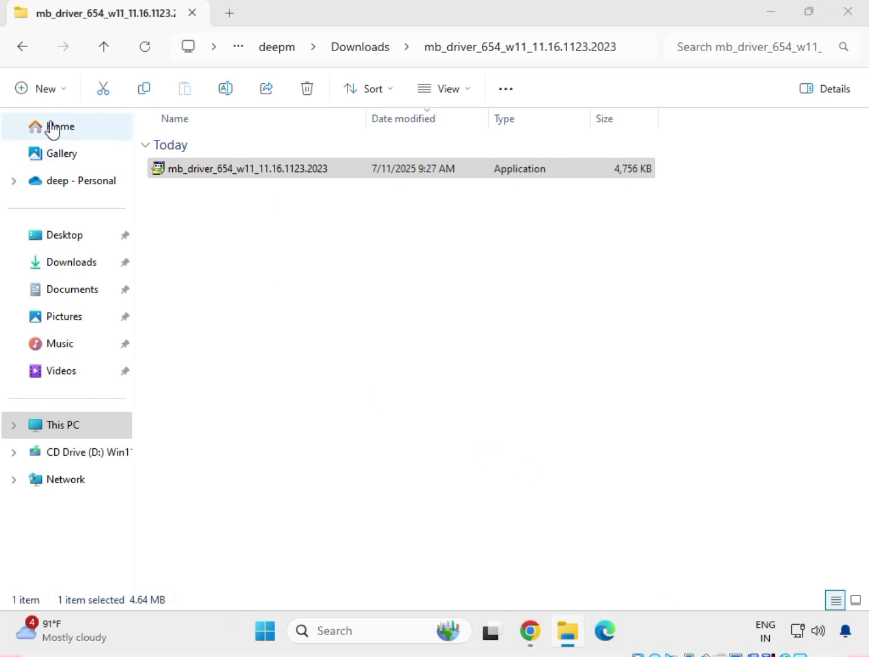
left_click(22, 53)
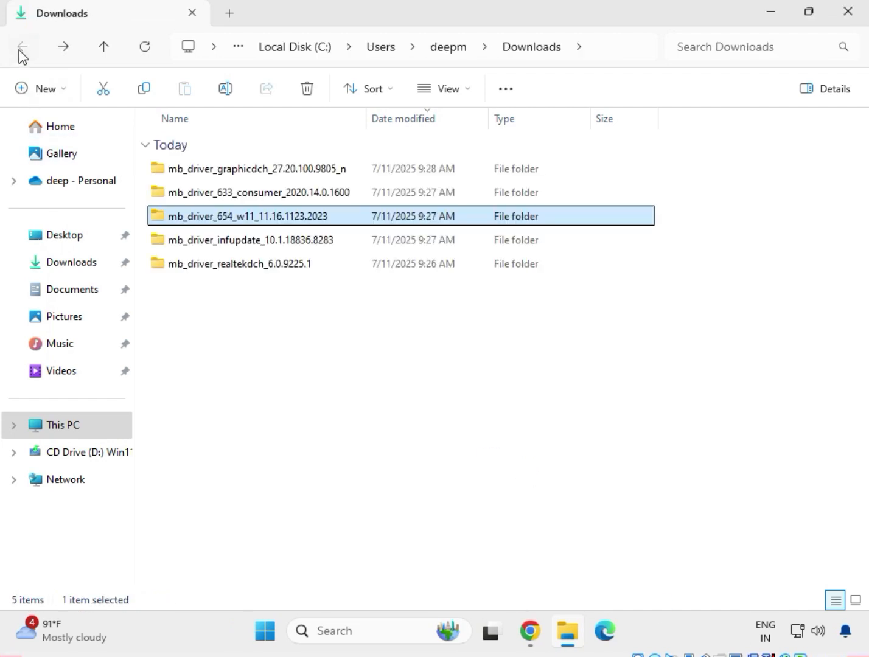
Run the mb_driver_633_consumer_2020.14.0.1600 application from its folder as administrator and allow it to make changes
left_click(262, 193)
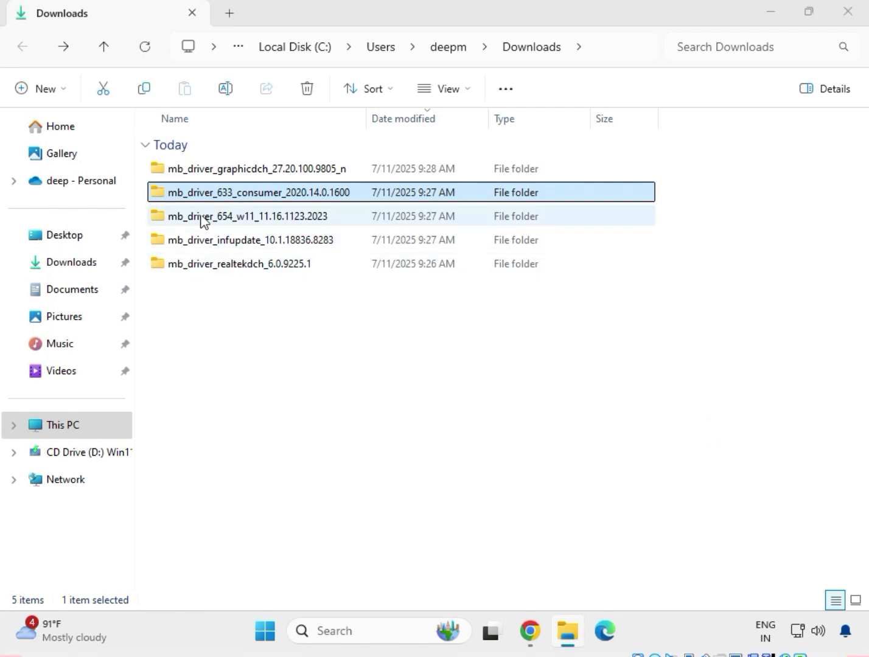
right_click(216, 201)
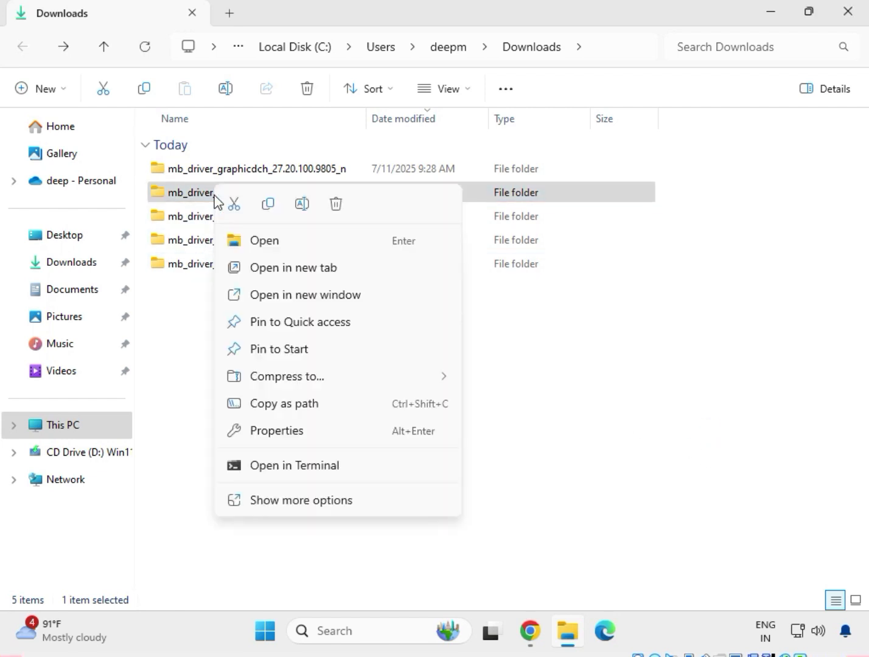
left_click(254, 243)
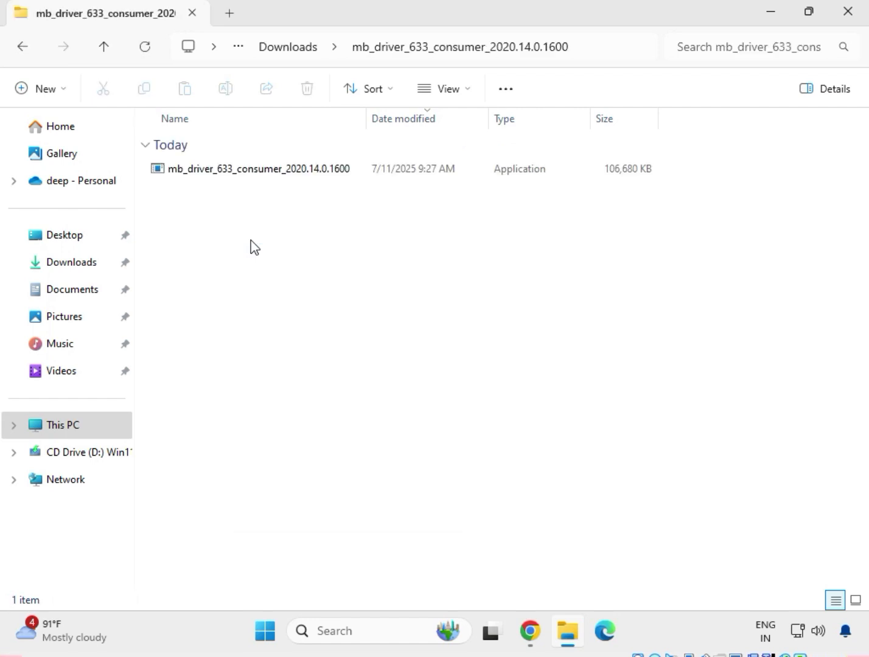
left_click(246, 176)
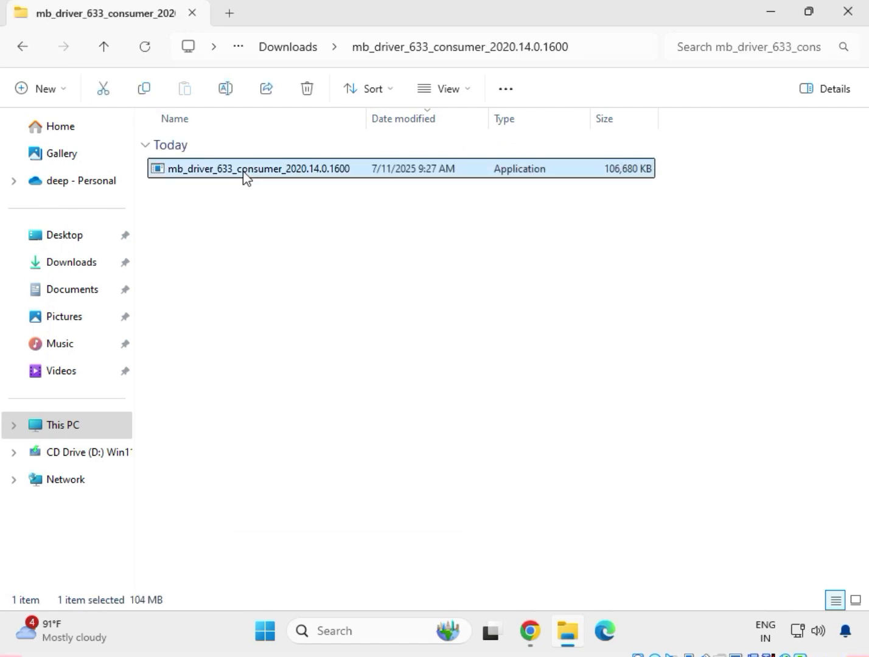
right_click(246, 175)
left_click(334, 515)
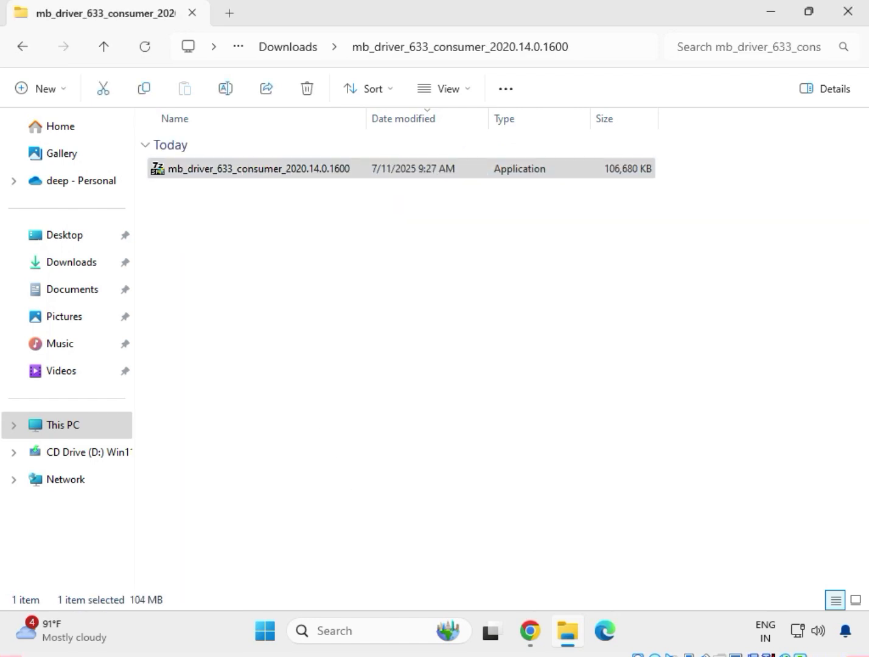
left_click(274, 205)
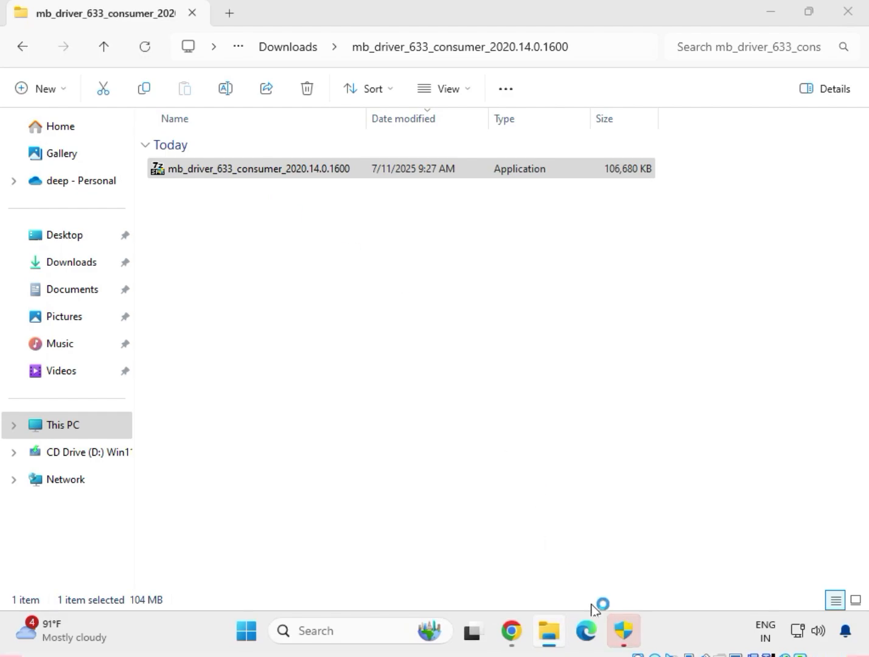
left_click(628, 636)
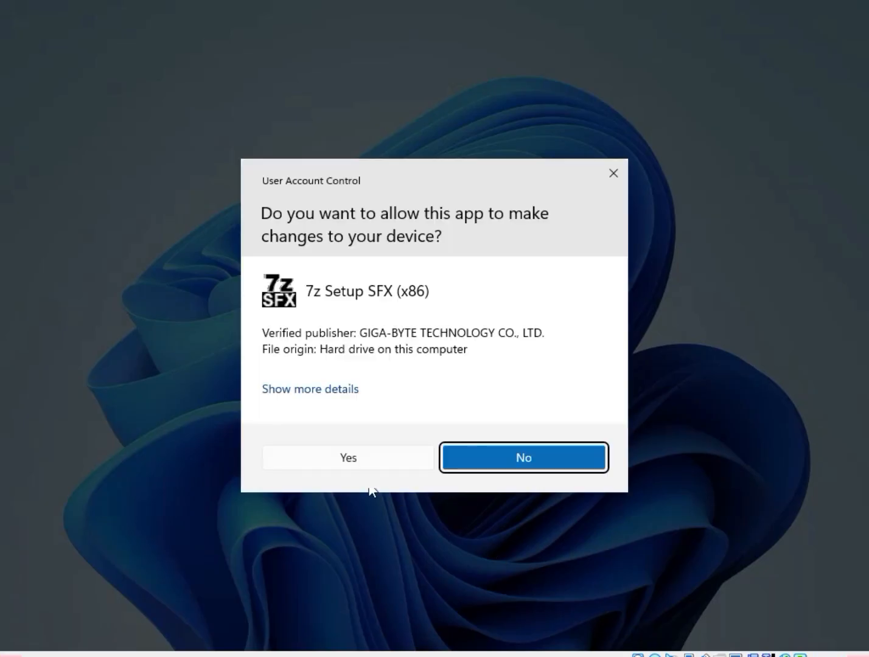
left_click(349, 458)
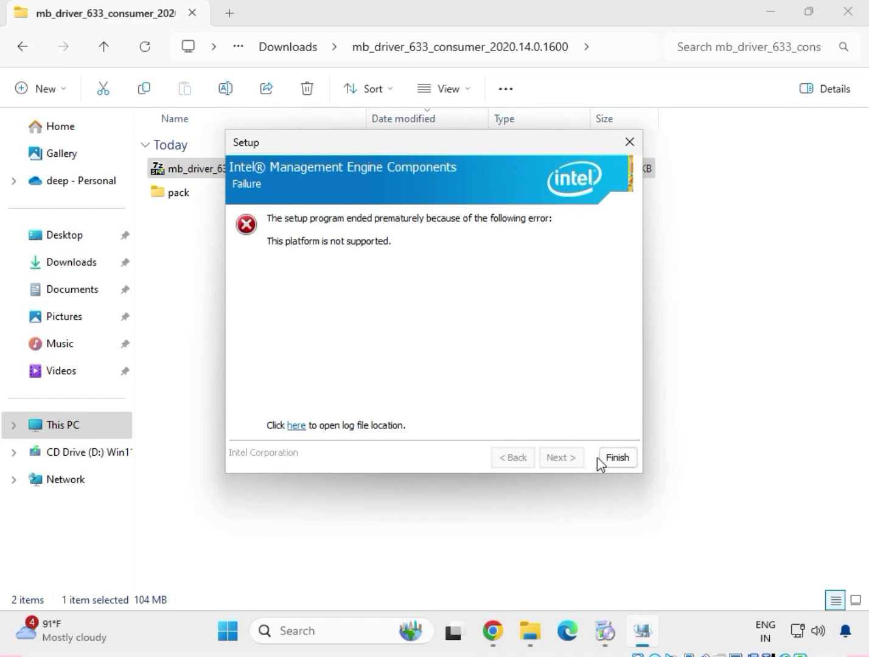
Close the Intel Management Engine Components setup and return to the Downloads folder
left_click(615, 458)
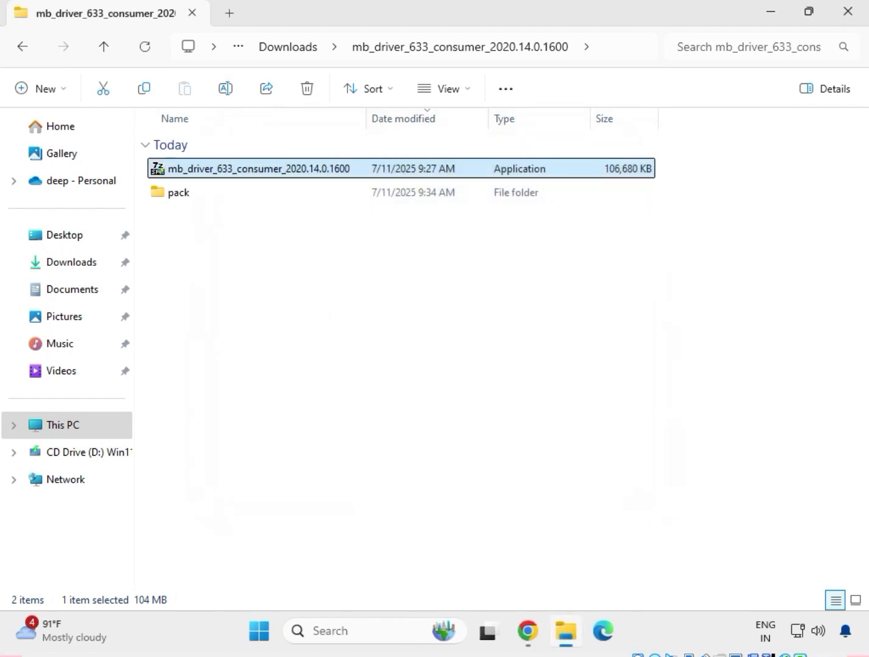
left_click(24, 55)
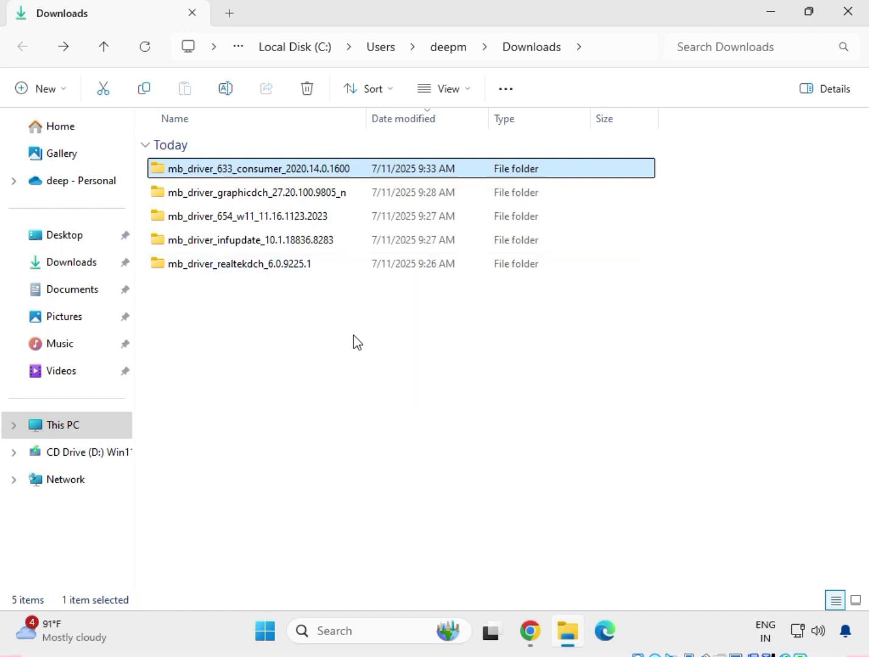
mouse_move(554, 647)
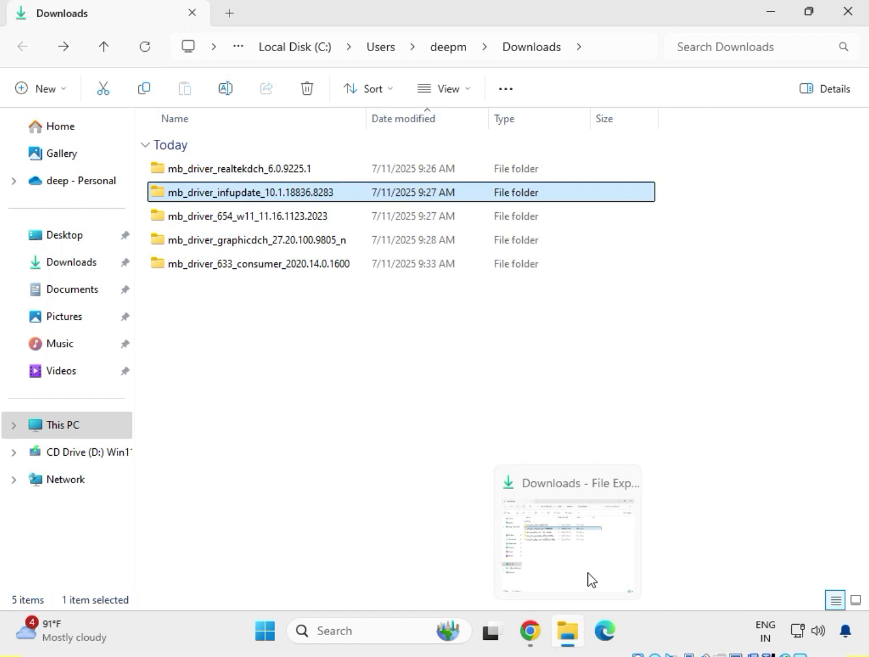
left_click(553, 546)
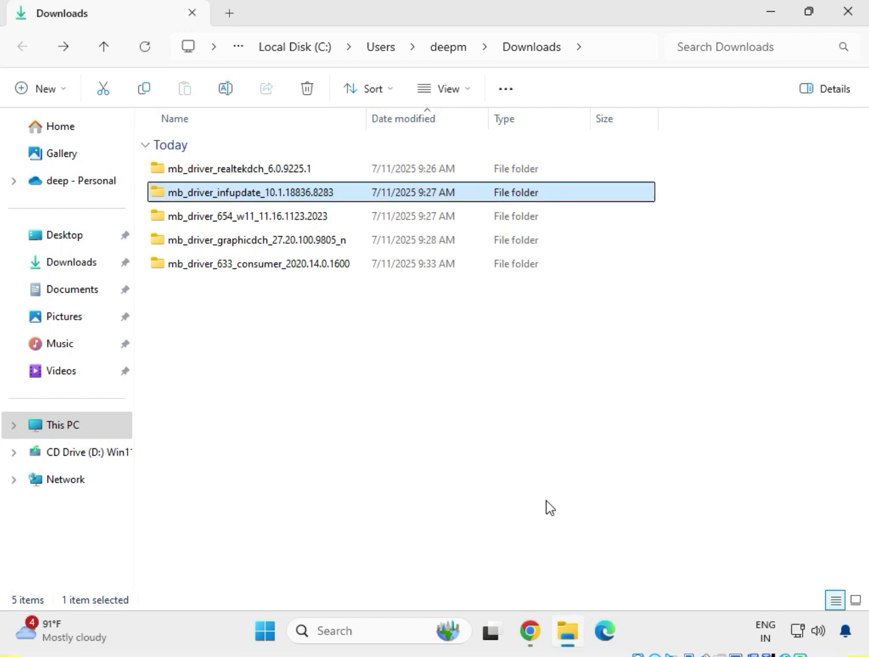